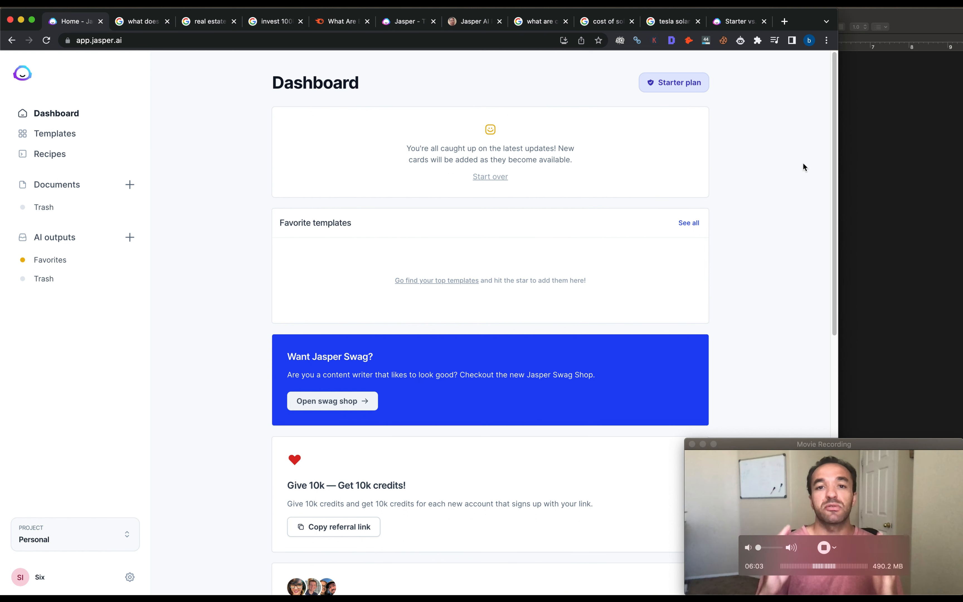
Switch to the notes document on Jasper and blogging and highlight the "Jasper sections" heading
{"action": "left_click", "coordinate": [886, 171]}
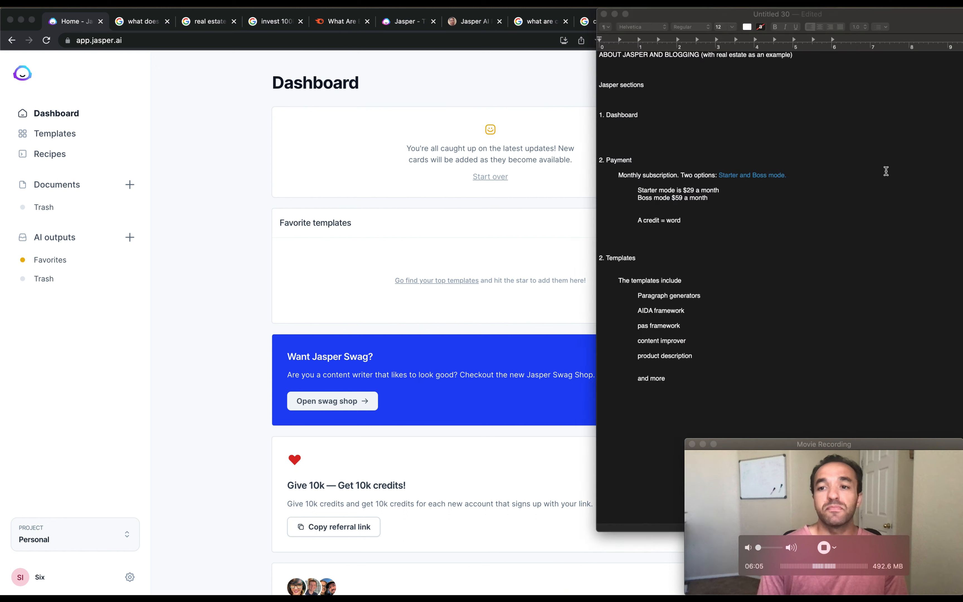
{"action": "left_click_drag", "start_coordinate": [825, 84], "coordinate": [751, 60]}
{"action": "left_click", "coordinate": [635, 61]}
{"action": "left_click", "coordinate": [837, 73]}
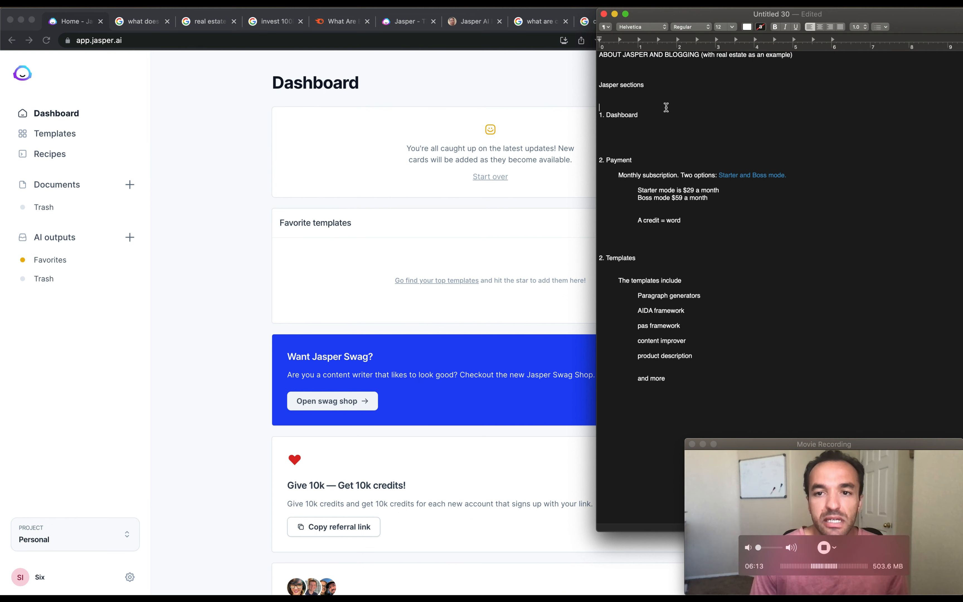
{"action": "triple_click", "coordinate": [686, 91]}
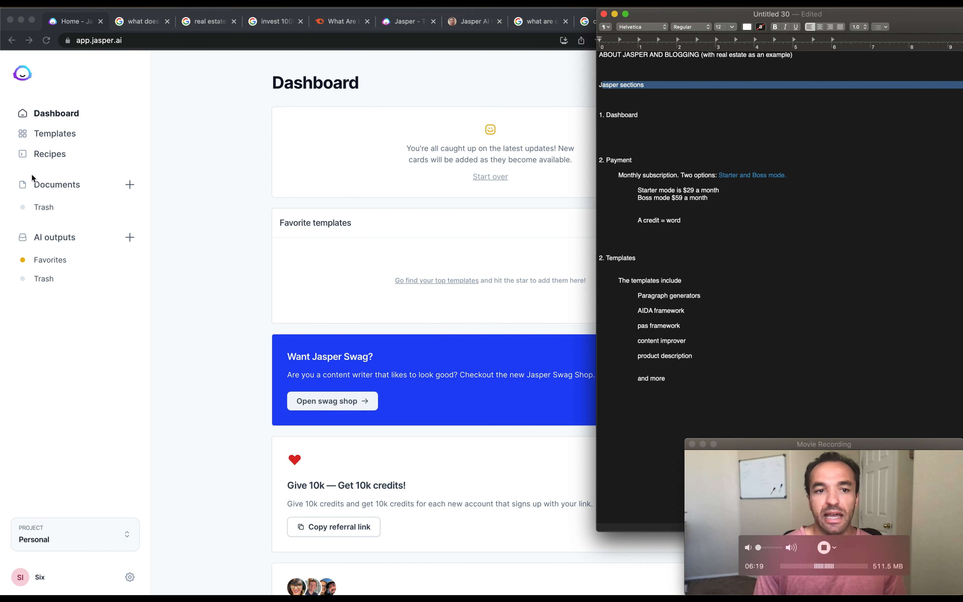
Return to the Jasper dashboard and view the credit balance section
{"action": "left_click", "coordinate": [169, 227]}
{"action": "scroll", "coordinate": [303, 424], "scroll_direction": "down", "scroll_amount": 1}
{"action": "scroll", "coordinate": [453, 507], "scroll_direction": "down", "scroll_amount": 10}
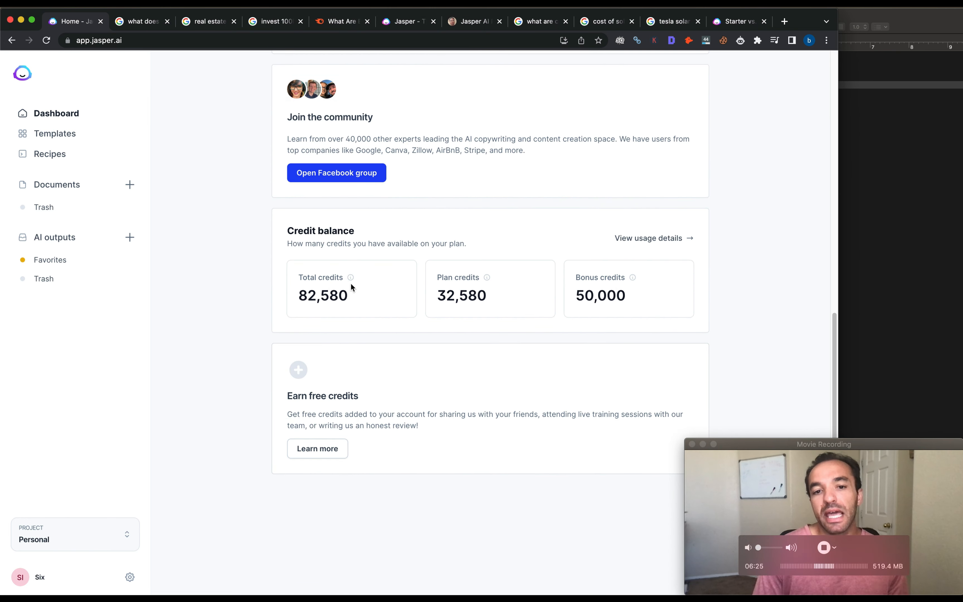
Highlight the Starter and Boss mode monthly prices in the notes document, and return to the browser
{"action": "left_click", "coordinate": [903, 295]}
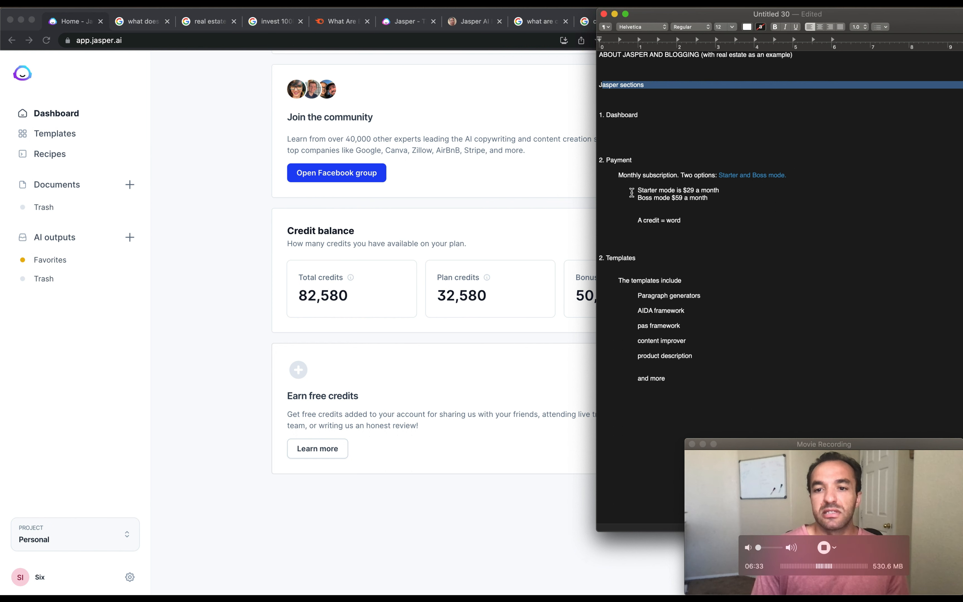
{"action": "left_click_drag", "start_coordinate": [636, 191], "coordinate": [727, 197]}
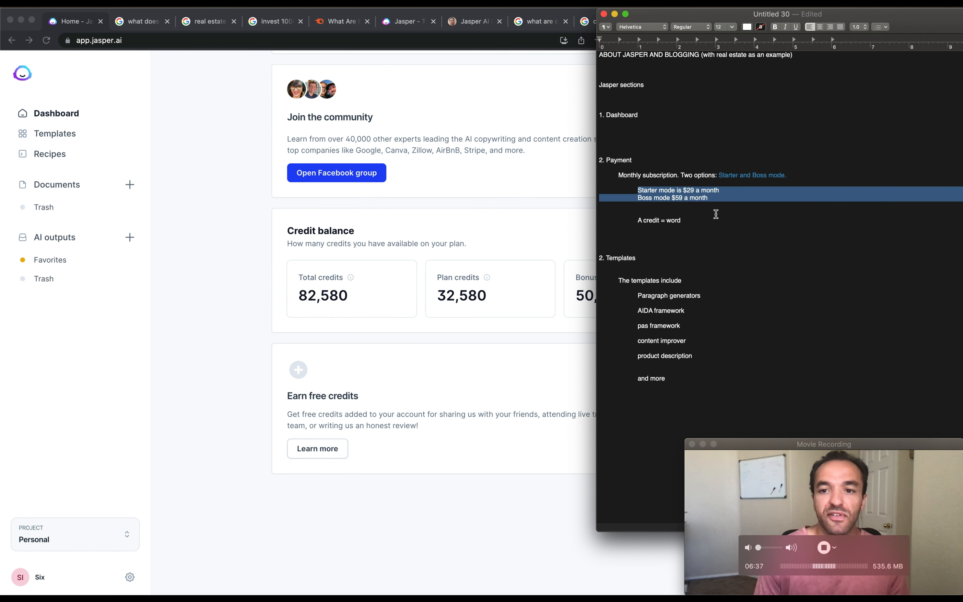
{"action": "left_click", "coordinate": [550, 269]}
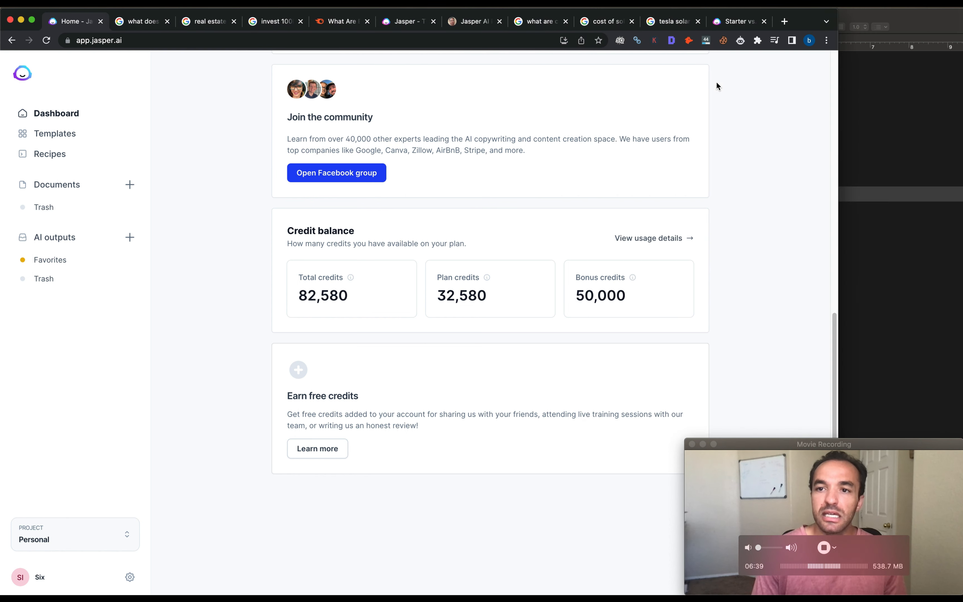
Open the Starter vs. Boss Mode help article and find the word "starter" on the page
{"action": "left_click", "coordinate": [737, 23]}
{"action": "key", "text": "super+f"}
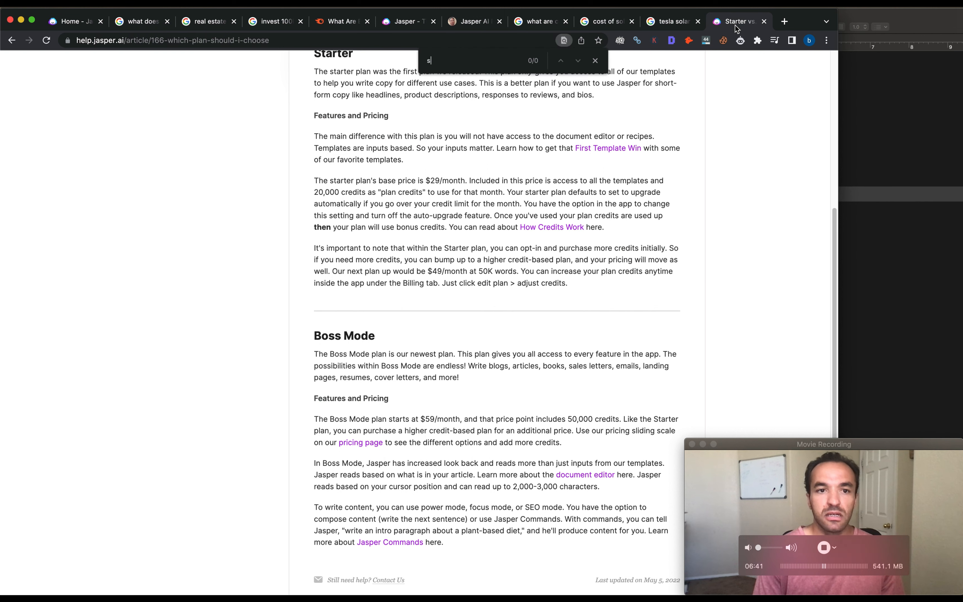
{"action": "type", "text": "starter mode"}
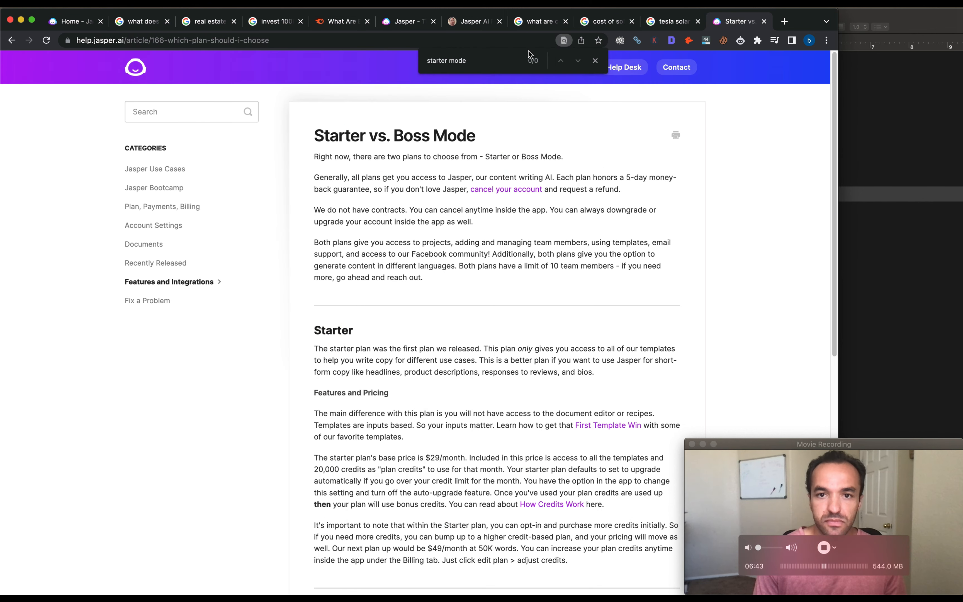
{"action": "key", "text": "BackSpace"}
{"action": "key", "text": "BackSpace"}
{"action": "key", "text": "BackSpace"}
{"action": "key", "text": "BackSpace"}
{"action": "key", "text": "BackSpace"}
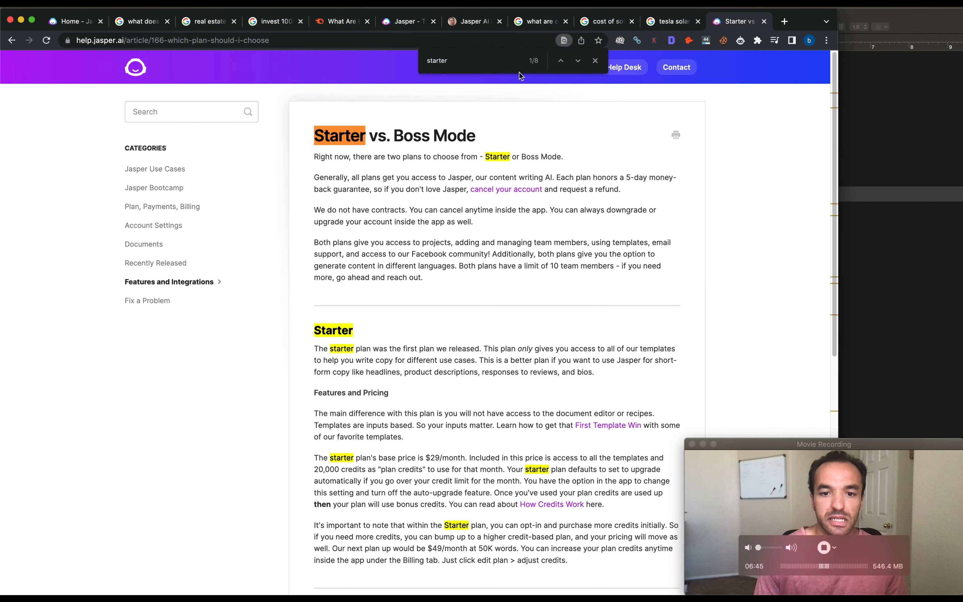
Read the article's features and pricing for both plans, highlighting the Starter template access and each plan's included credits
{"action": "scroll", "coordinate": [466, 422], "scroll_direction": "down", "scroll_amount": 1}
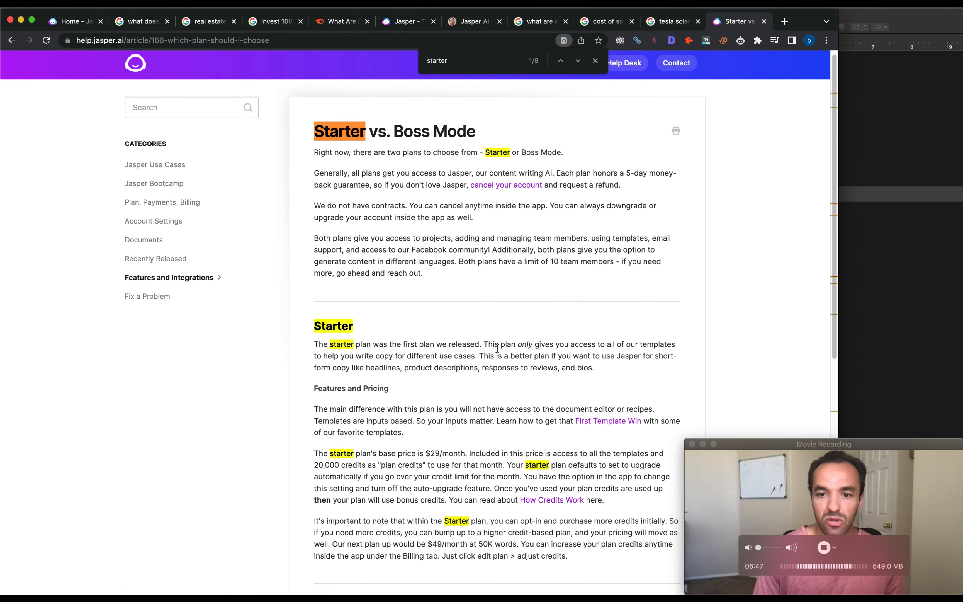
{"action": "left_click_drag", "start_coordinate": [499, 344], "coordinate": [620, 355]}
{"action": "scroll", "coordinate": [616, 391], "scroll_direction": "down", "scroll_amount": 5}
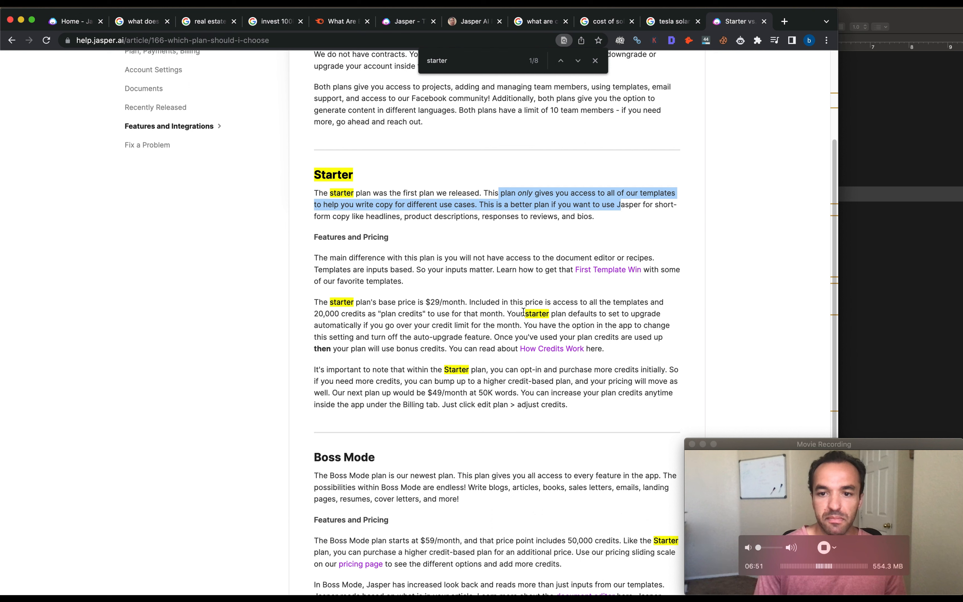
{"action": "left_click_drag", "start_coordinate": [314, 315], "coordinate": [417, 317]}
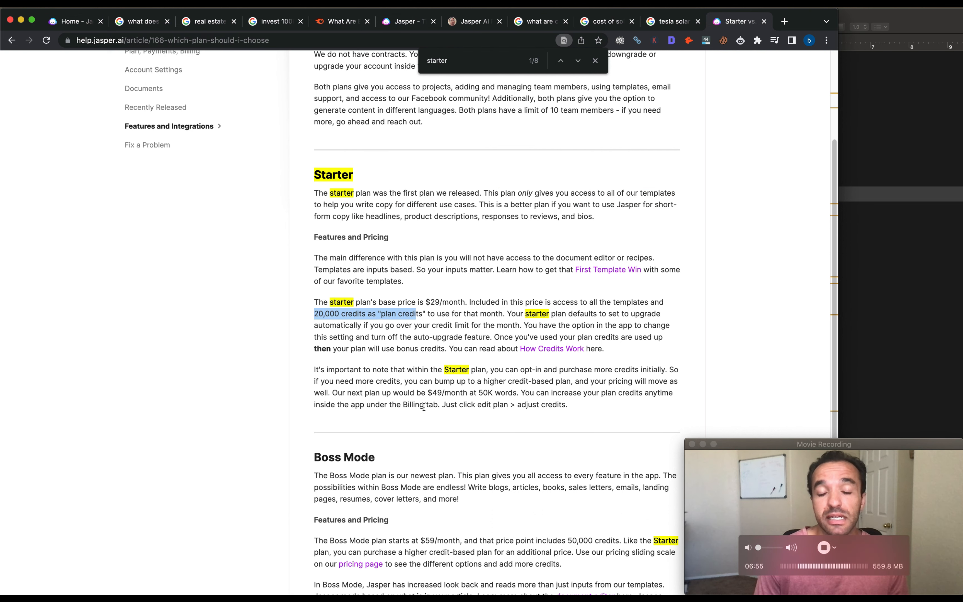
{"action": "scroll", "coordinate": [437, 466], "scroll_direction": "down", "scroll_amount": 3}
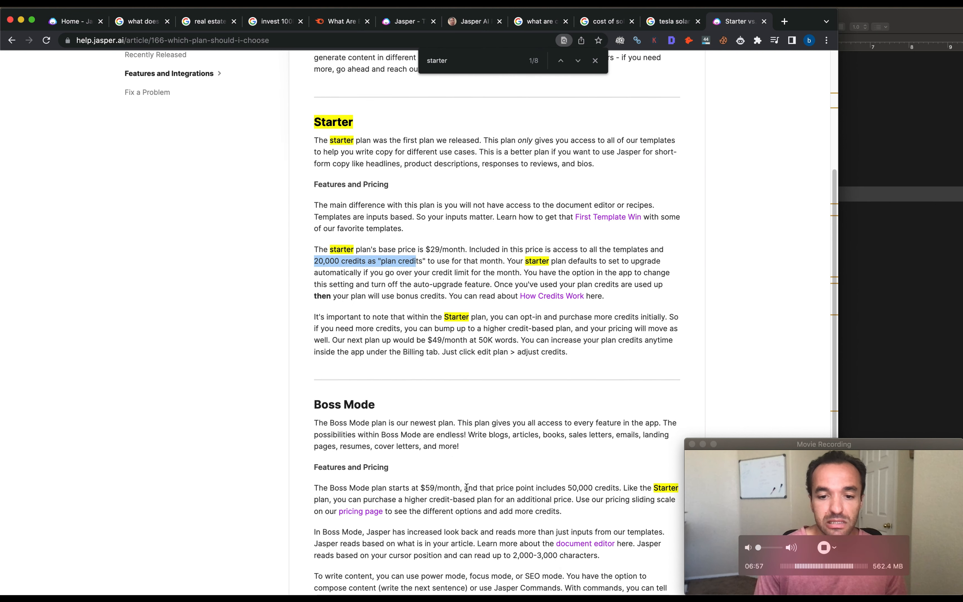
{"action": "scroll", "coordinate": [464, 461], "scroll_direction": "down", "scroll_amount": 1}
{"action": "left_click_drag", "start_coordinate": [568, 438], "coordinate": [619, 437]}
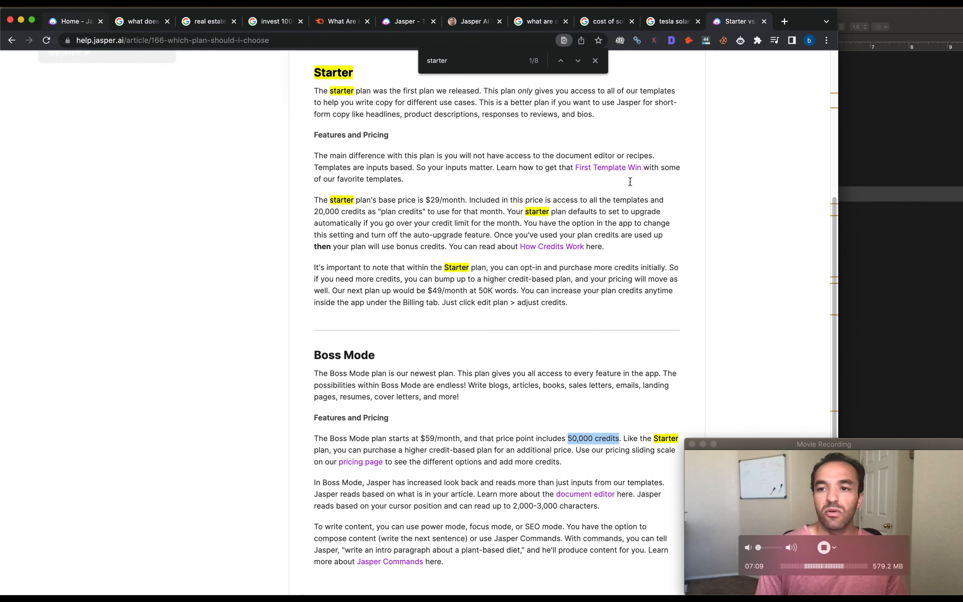
Open Jasper's template library and browse the blog, ad, Google and Amazon templates
{"action": "left_click", "coordinate": [65, 22]}
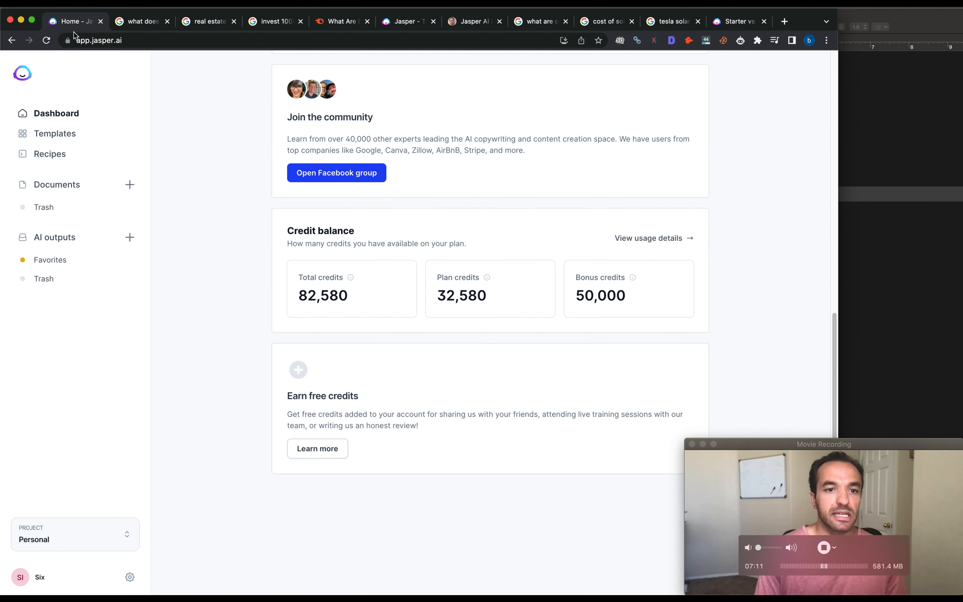
{"action": "left_click", "coordinate": [83, 140]}
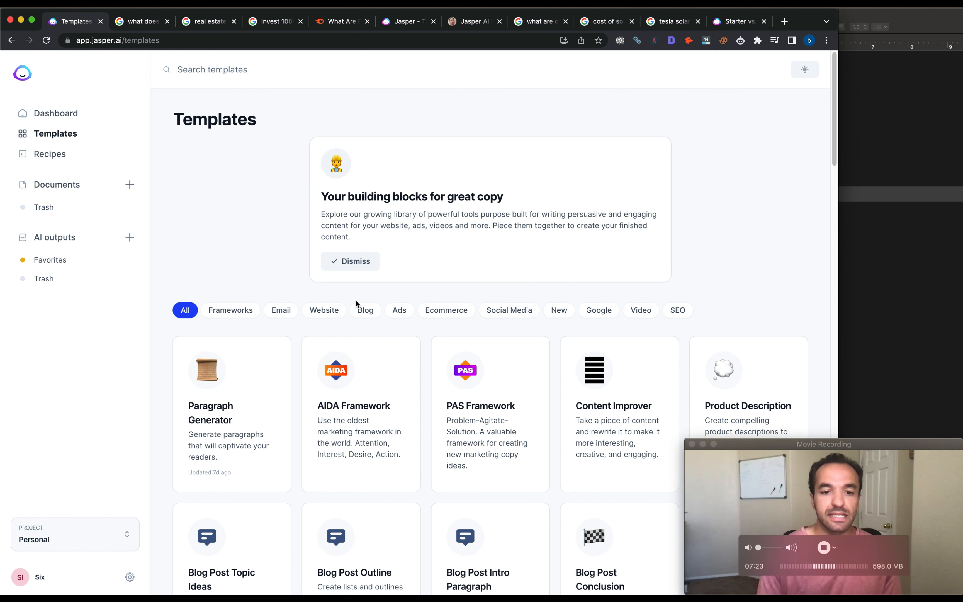
{"action": "scroll", "coordinate": [359, 359], "scroll_direction": "down", "scroll_amount": 3}
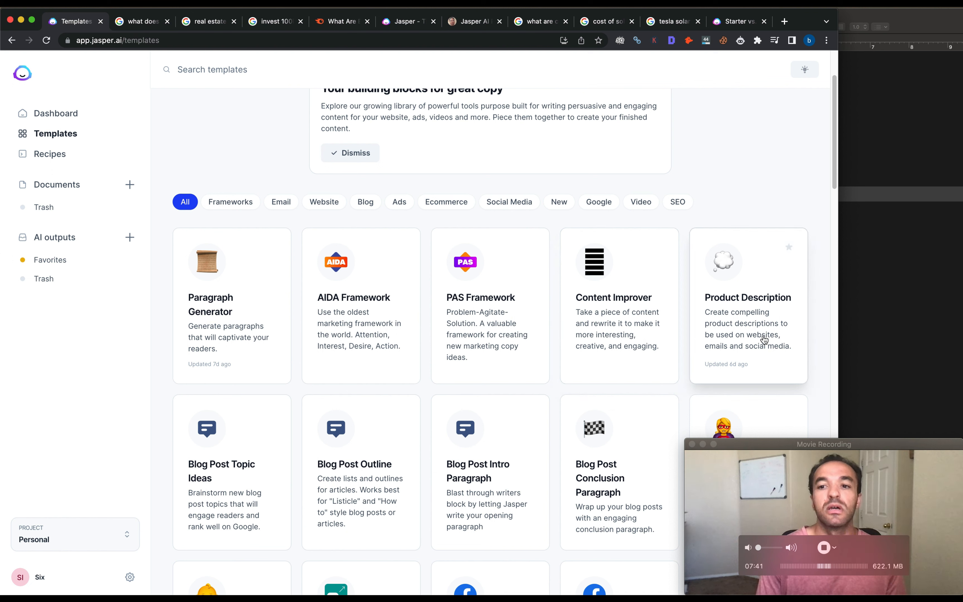
{"action": "scroll", "coordinate": [398, 493], "scroll_direction": "down", "scroll_amount": 1}
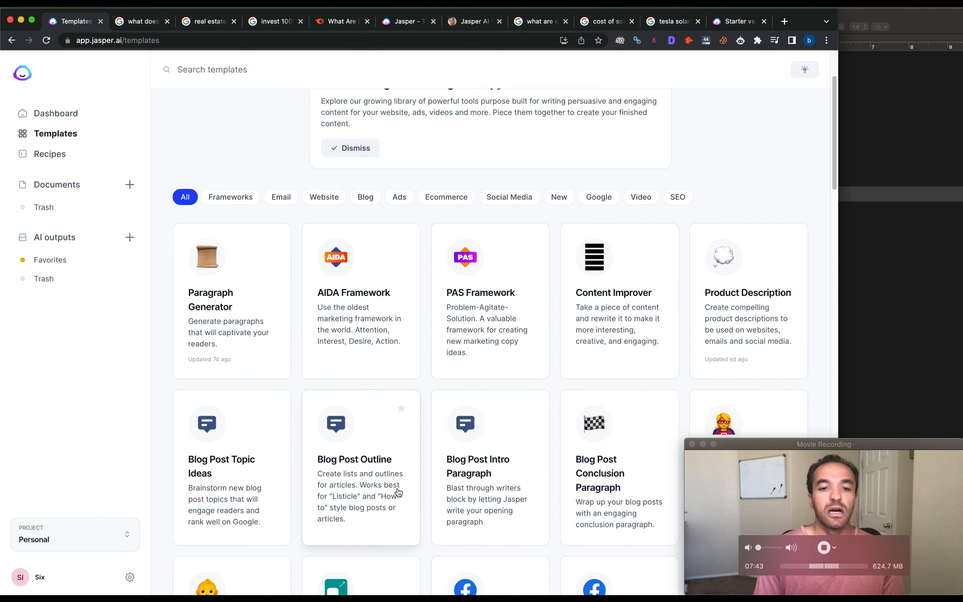
{"action": "scroll", "coordinate": [398, 492], "scroll_direction": "down", "scroll_amount": 10}
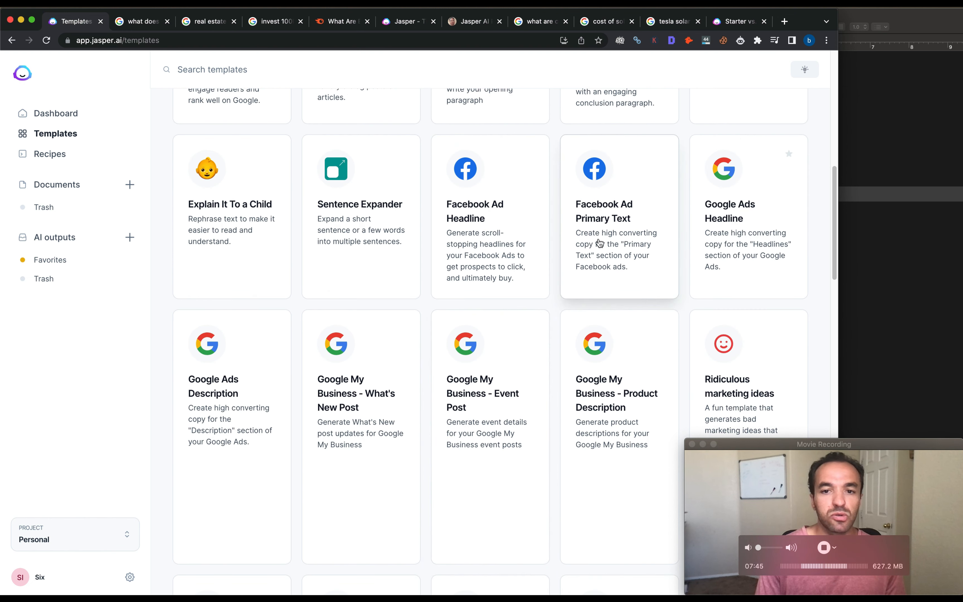
{"action": "scroll", "coordinate": [517, 442], "scroll_direction": "down", "scroll_amount": 5}
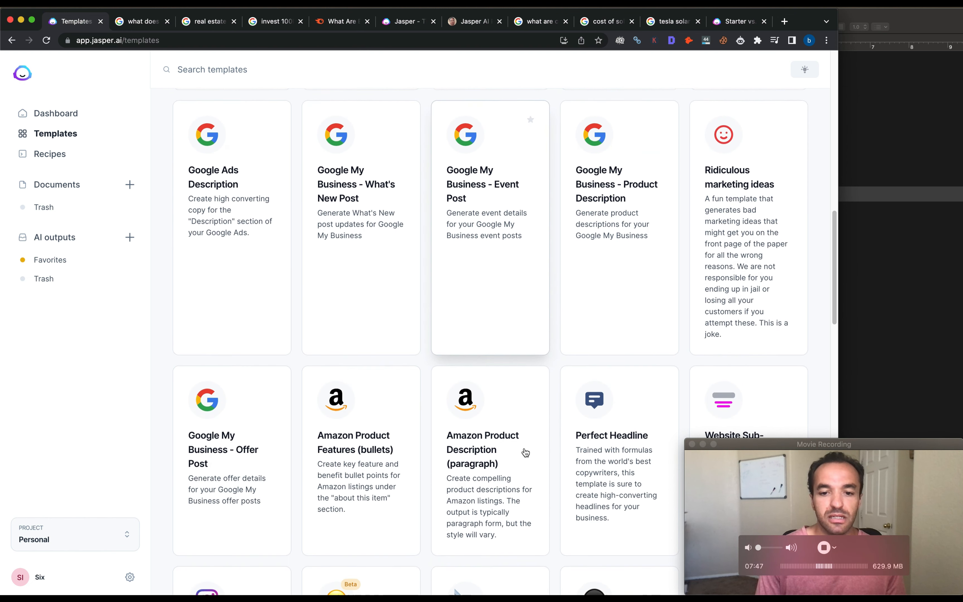
{"action": "scroll", "coordinate": [524, 452], "scroll_direction": "down", "scroll_amount": 3}
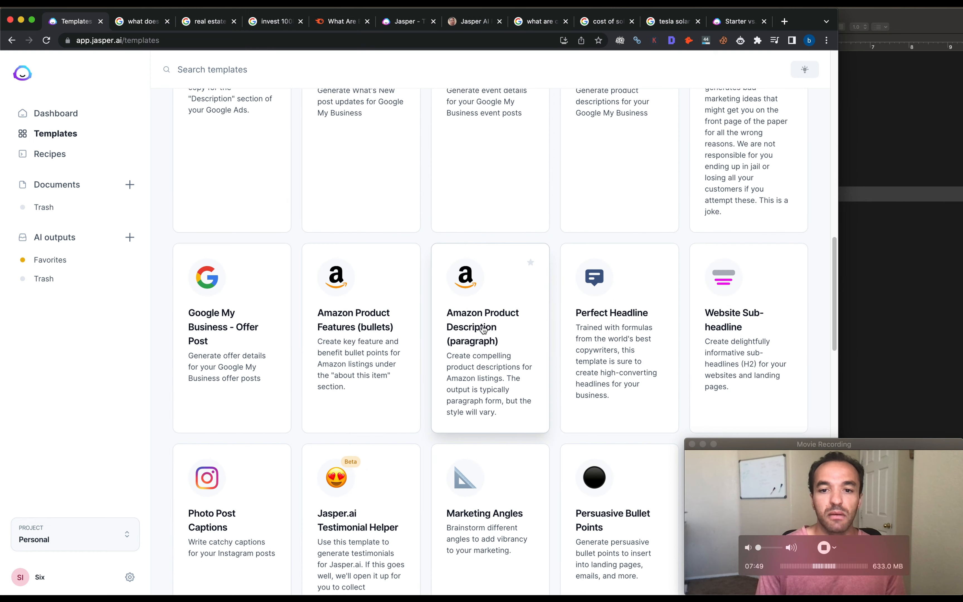
{"action": "scroll", "coordinate": [429, 365], "scroll_direction": "down", "scroll_amount": 2}
{"action": "scroll", "coordinate": [406, 346], "scroll_direction": "up", "scroll_amount": 15}
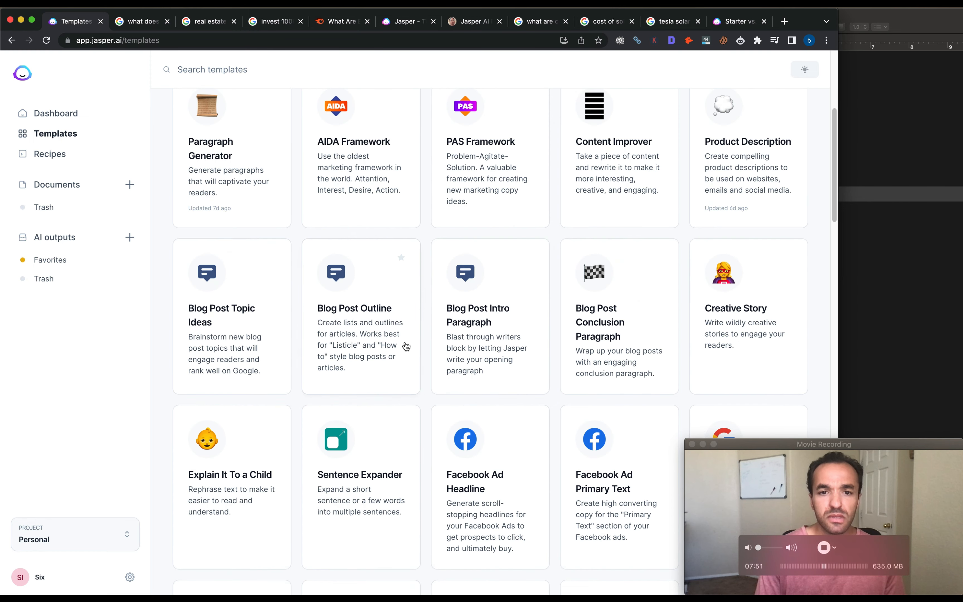
{"action": "scroll", "coordinate": [406, 346], "scroll_direction": "up", "scroll_amount": 5}
Open the Paragraph Generator template and highlight its paragraph topic, "Investing in stocks vs. investing in housing"
{"action": "left_click", "coordinate": [223, 340]}
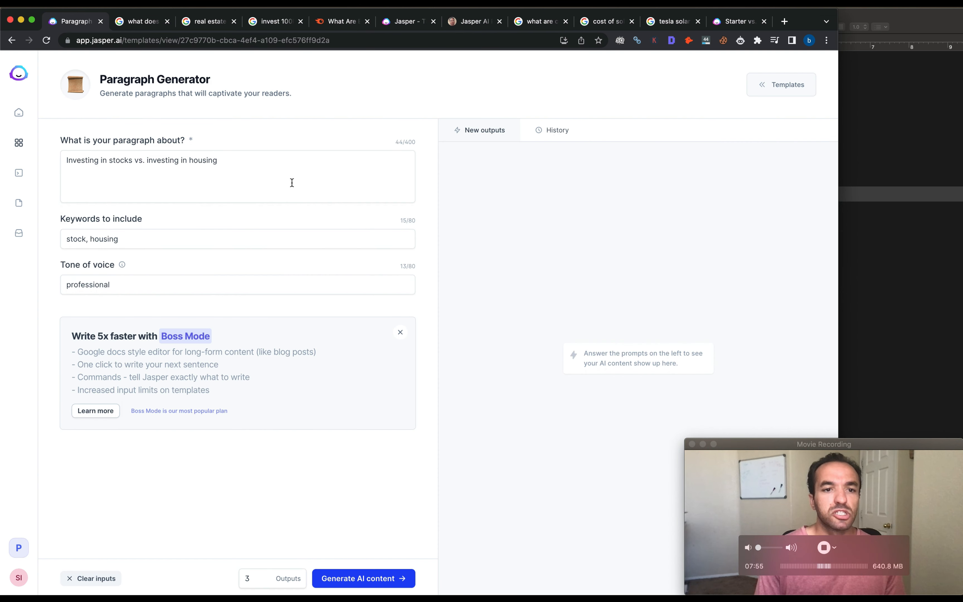
{"action": "left_click", "coordinate": [292, 182]}
{"action": "key", "text": "alt+shift+Left"}
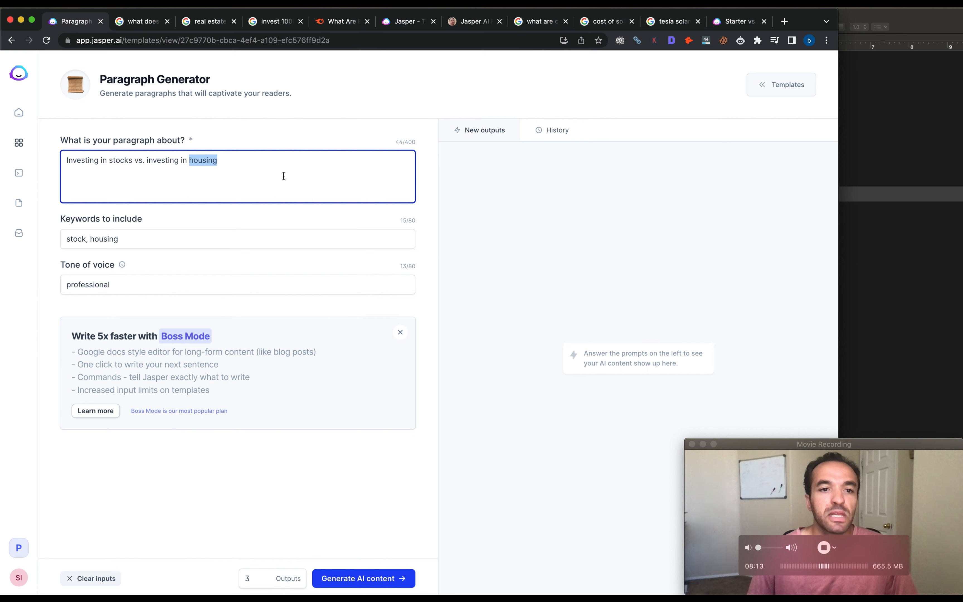
{"action": "left_click", "coordinate": [283, 167]}
{"action": "key", "text": "super+a"}
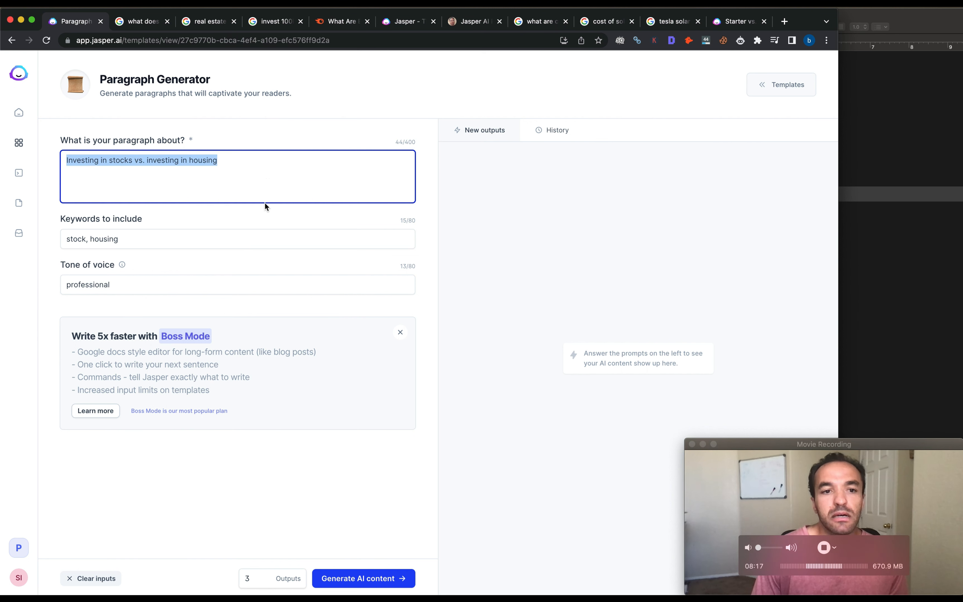
{"action": "left_click", "coordinate": [267, 180]}
{"action": "left_click_drag", "start_coordinate": [262, 167], "coordinate": [71, 141]}
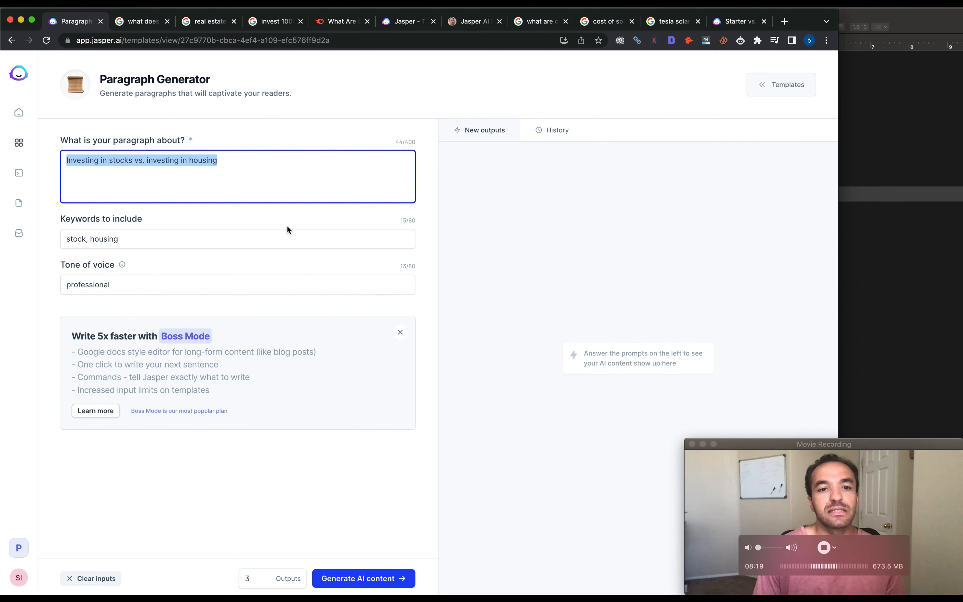
{"action": "left_click", "coordinate": [261, 181]}
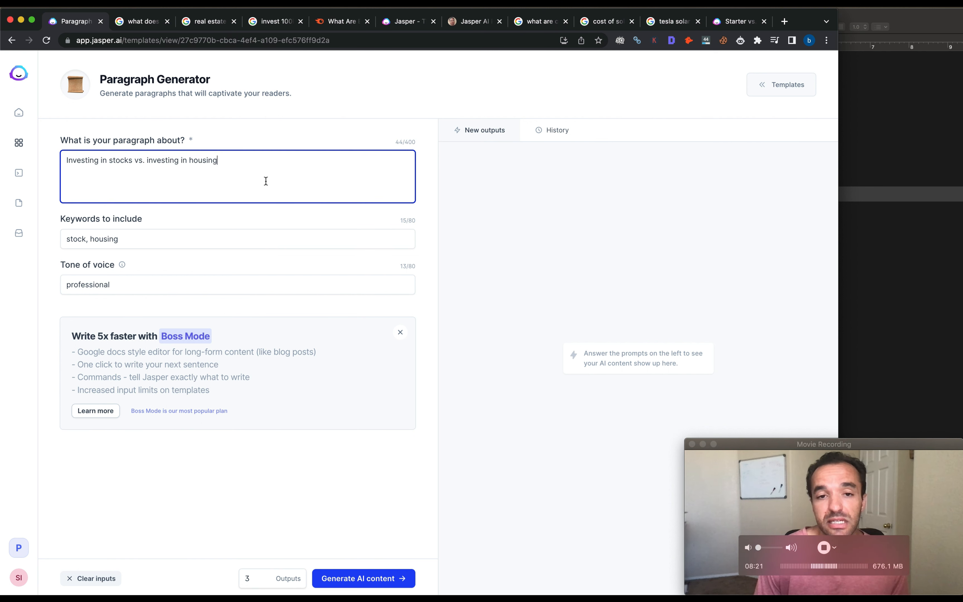
Copy the paragraph topic "Investing in stocks vs. investing in housing" and search Google for it in a new tab
{"action": "triple_click", "coordinate": [290, 160]}
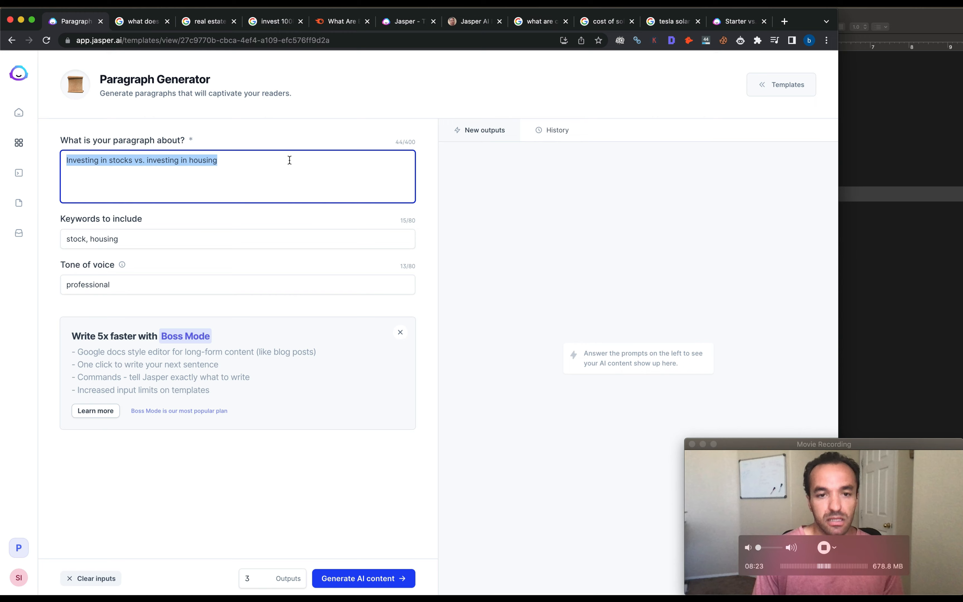
{"action": "key", "text": "super+c"}
{"action": "key", "text": "super+t"}
{"action": "key", "text": "super+v"}
{"action": "key", "text": "Return"}
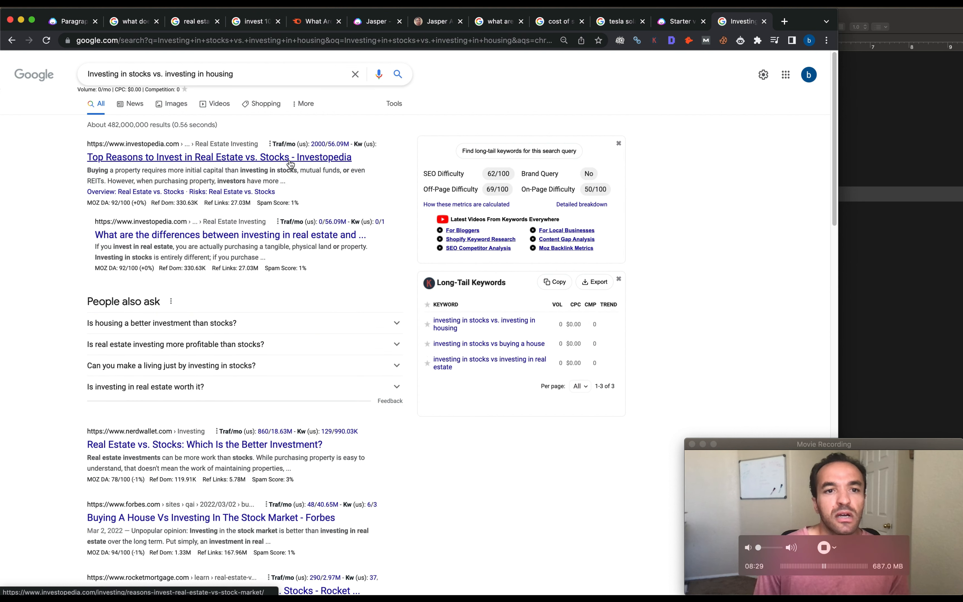
Examine the query's monthly search volume and the related keywords beside the search results
{"action": "left_click_drag", "start_coordinate": [93, 91], "coordinate": [119, 91]}
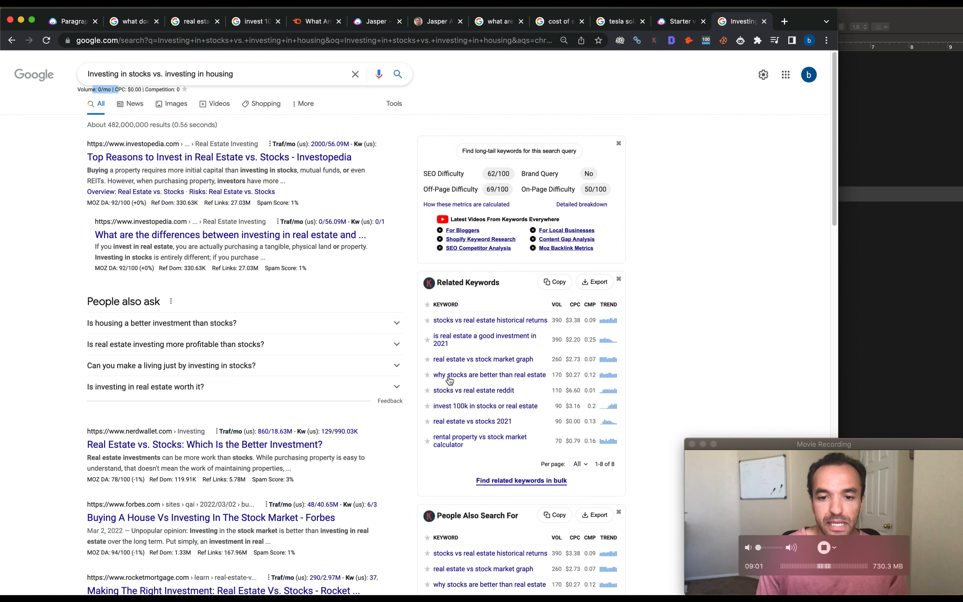
{"action": "scroll", "coordinate": [446, 382], "scroll_direction": "down", "scroll_amount": 1}
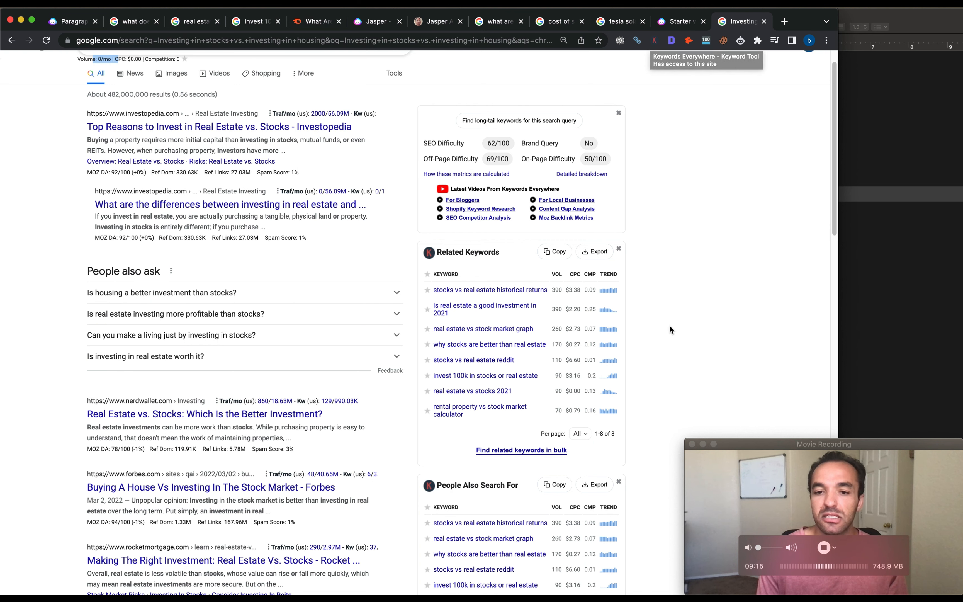
{"action": "scroll", "coordinate": [654, 414], "scroll_direction": "down", "scroll_amount": 3}
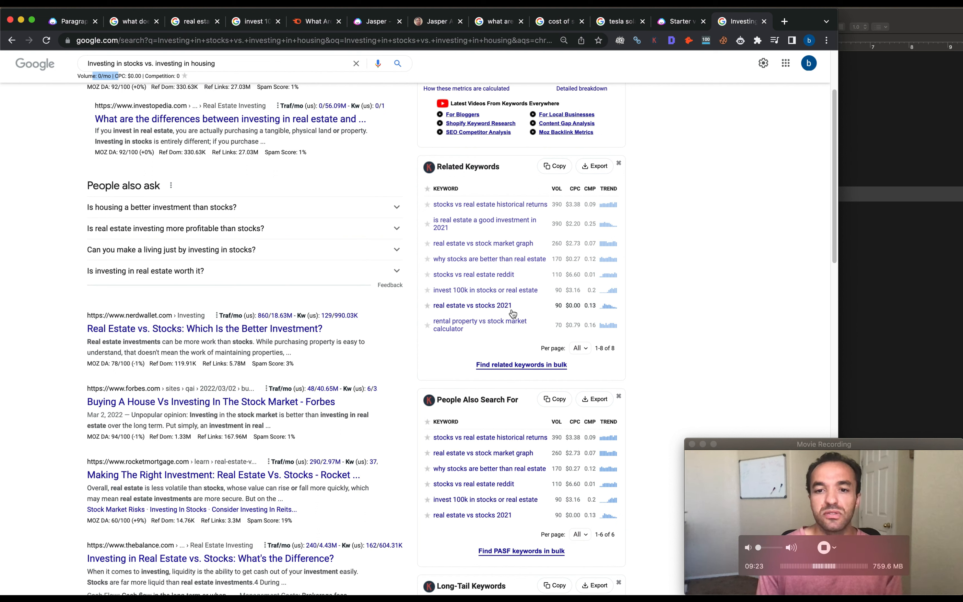
Replace the Google query with "real estate vs stocks 2022" and run the search
{"action": "triple_click", "coordinate": [258, 59]}
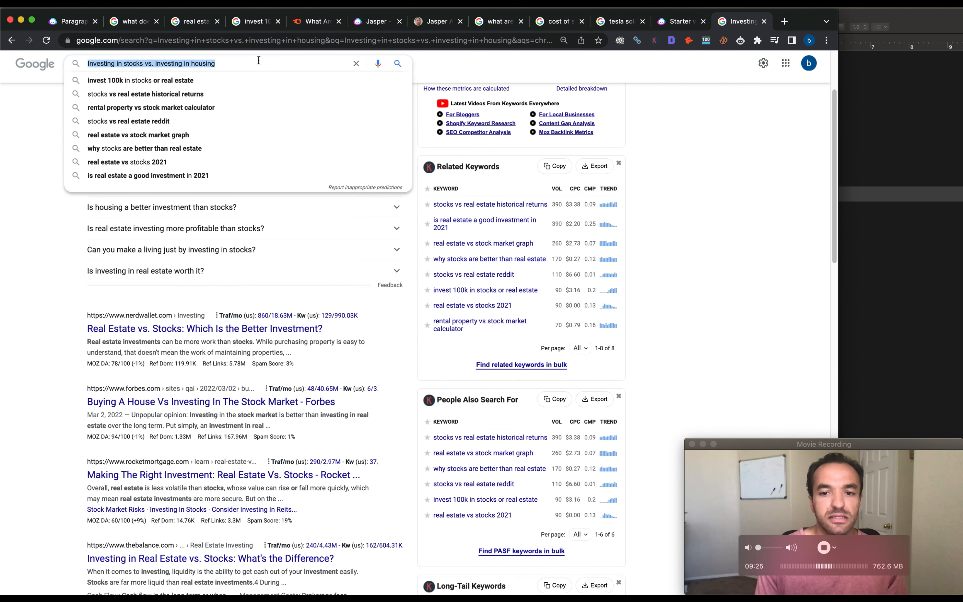
{"action": "type", "text": "real estate v"}
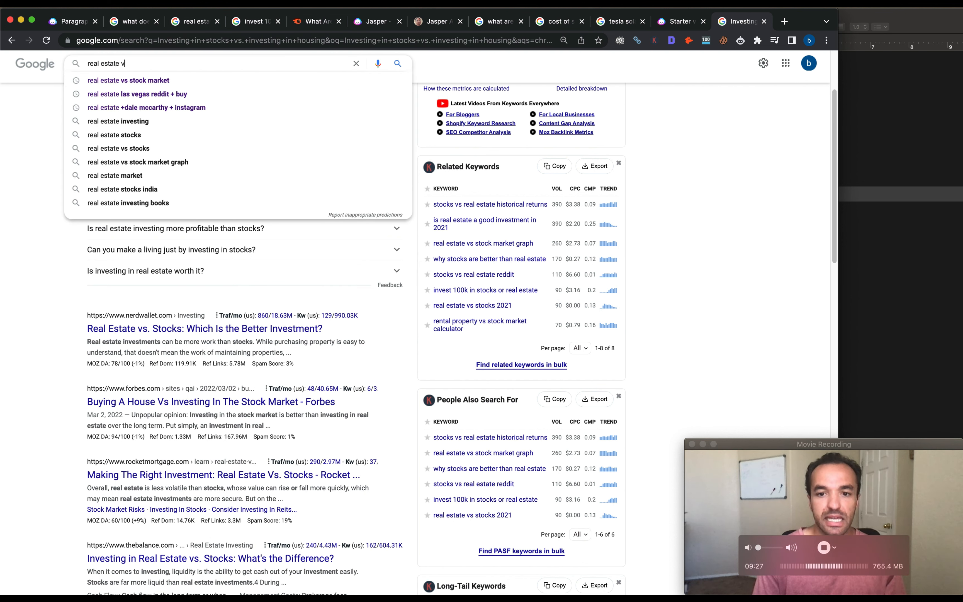
{"action": "type", "text": "s stocks 2022"}
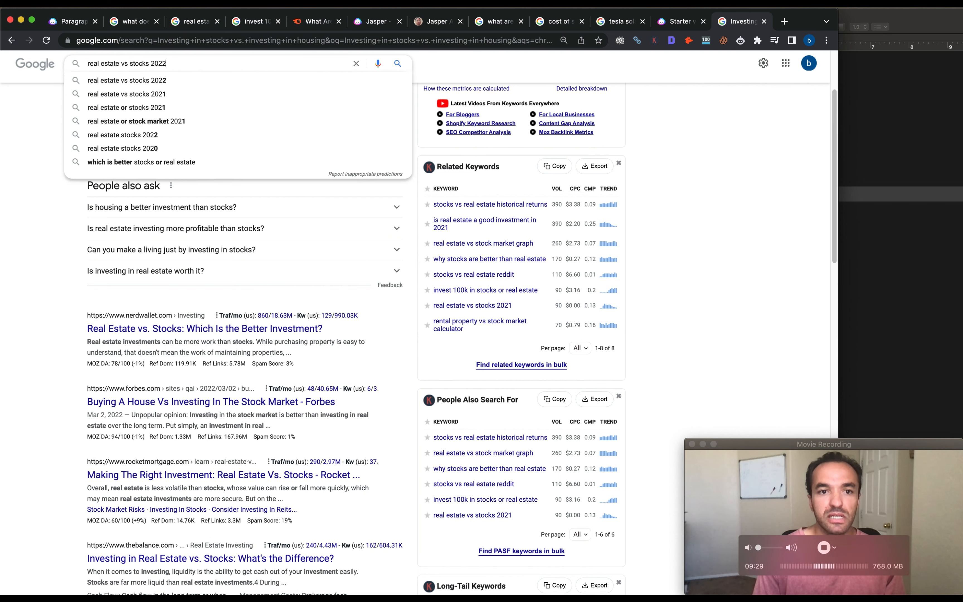
{"action": "key", "text": "Return"}
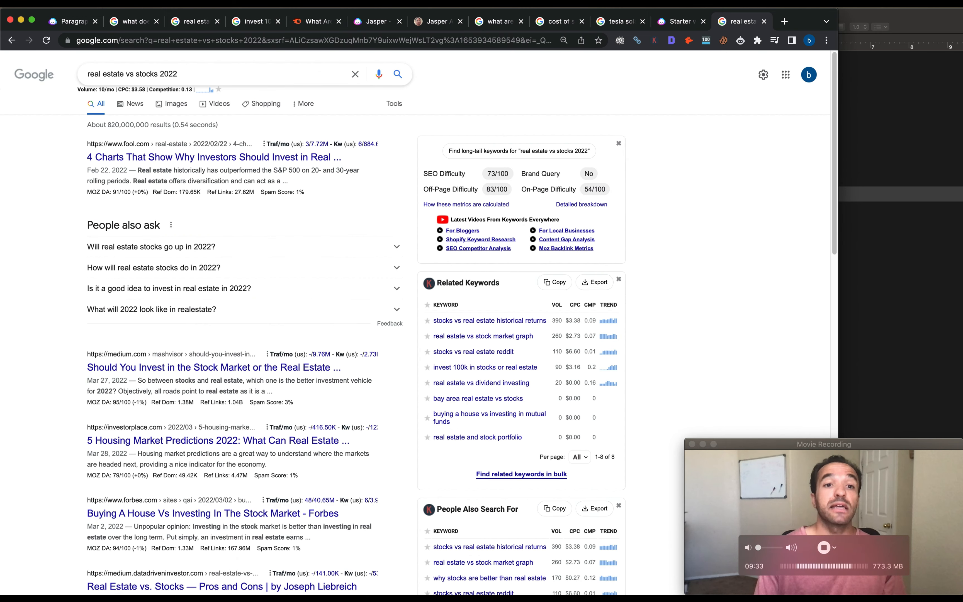
Copy the query "real estate vs stocks 2022" and paste it over the paragraph topic in Jasper's Paragraph Generator
{"action": "triple_click", "coordinate": [172, 74]}
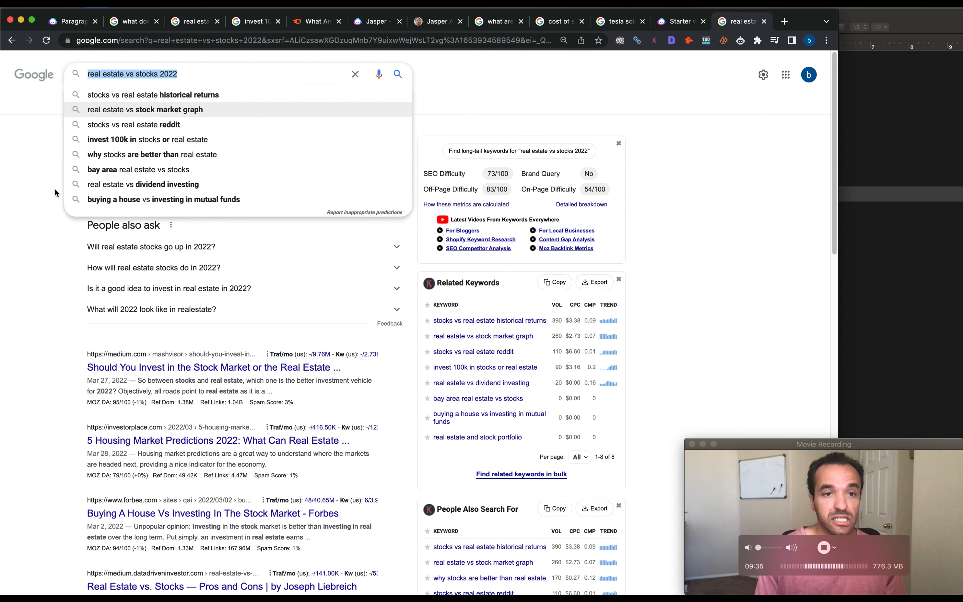
{"action": "left_click", "coordinate": [42, 227]}
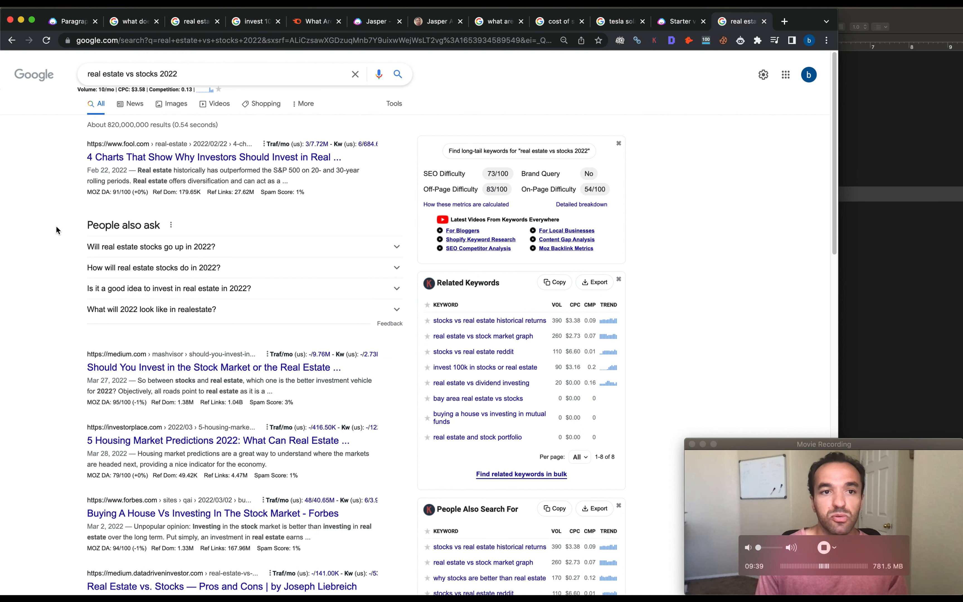
{"action": "left_click", "coordinate": [71, 23]}
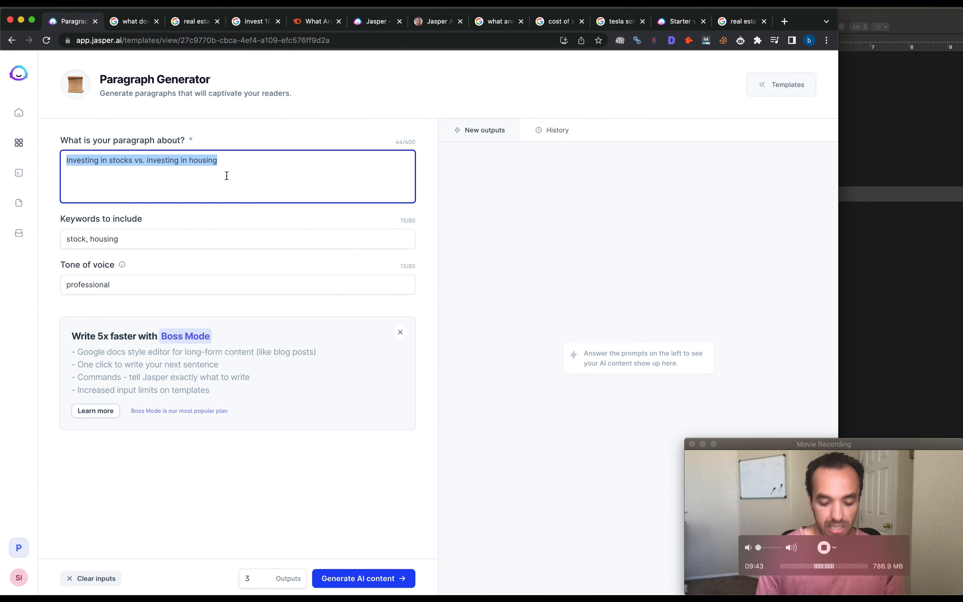
{"action": "key", "text": "super+v"}
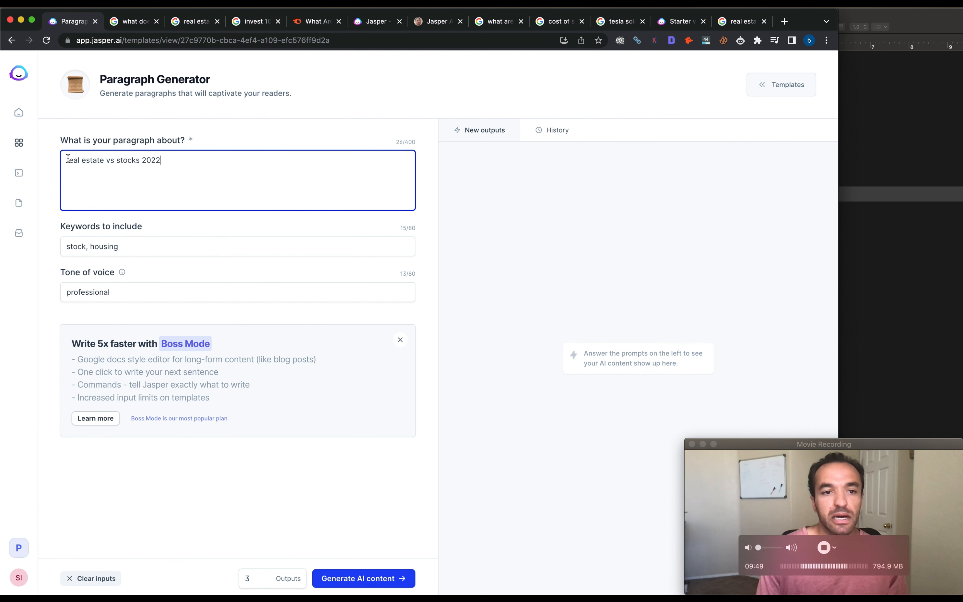
{"action": "left_click_drag", "start_coordinate": [67, 159], "coordinate": [185, 167]}
{"action": "left_click", "coordinate": [115, 171]}
{"action": "left_click", "coordinate": [160, 175]}
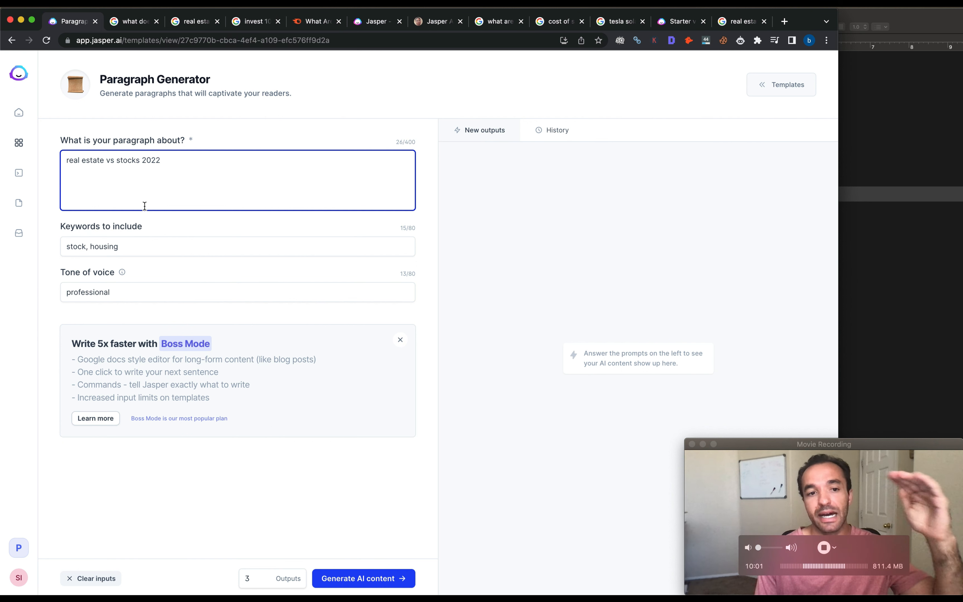
Replace the keywords to include with "real estate, stocks, 2022"
{"action": "triple_click", "coordinate": [135, 251]}
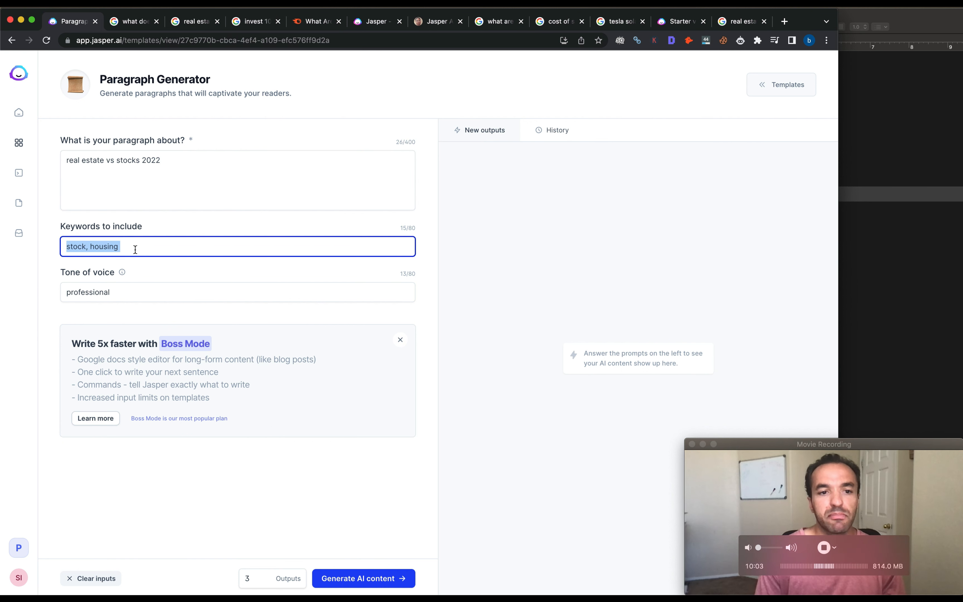
{"action": "key", "text": "BackSpace"}
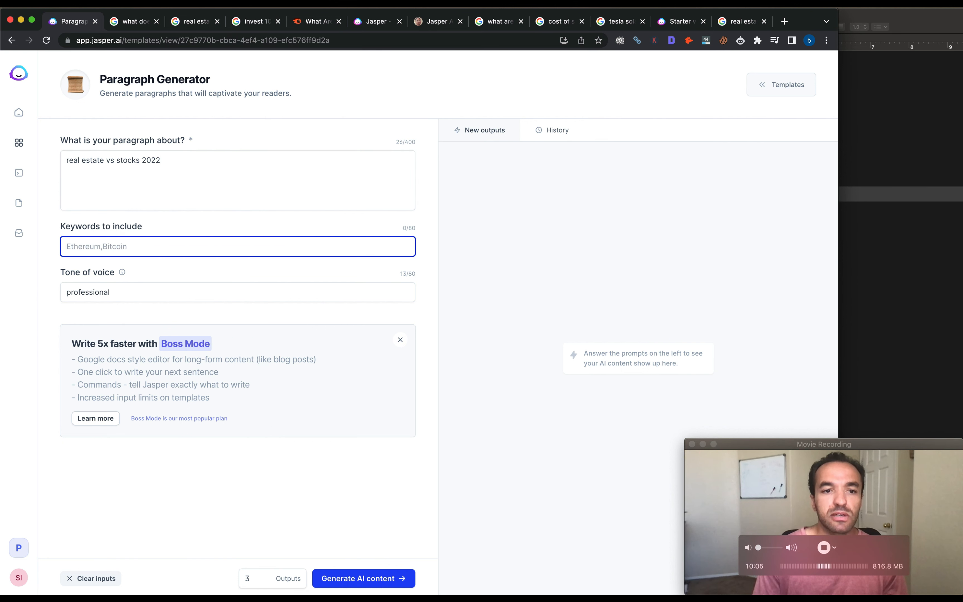
{"action": "type", "text": "real esta"}
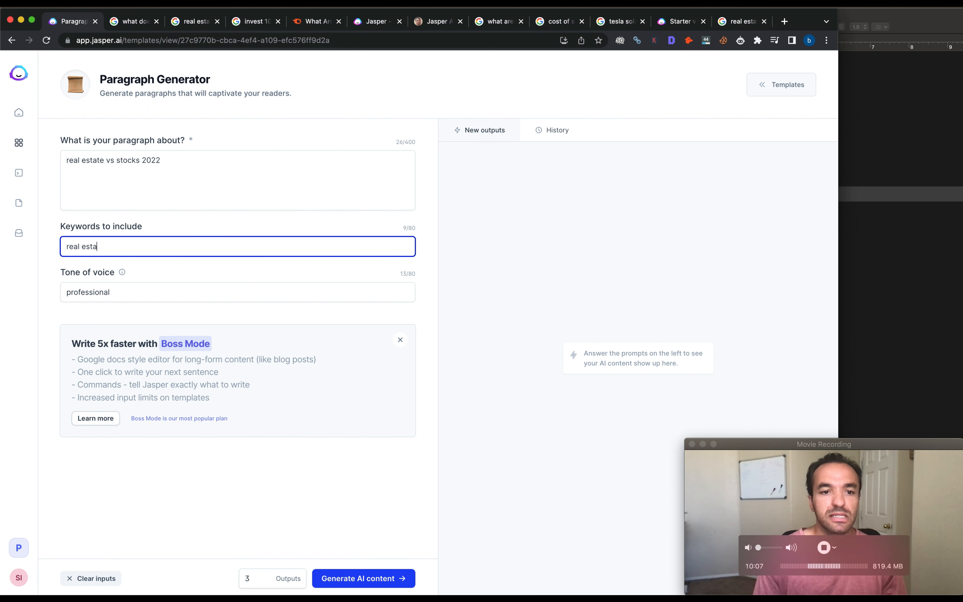
{"action": "type", "text": "te  stock"}
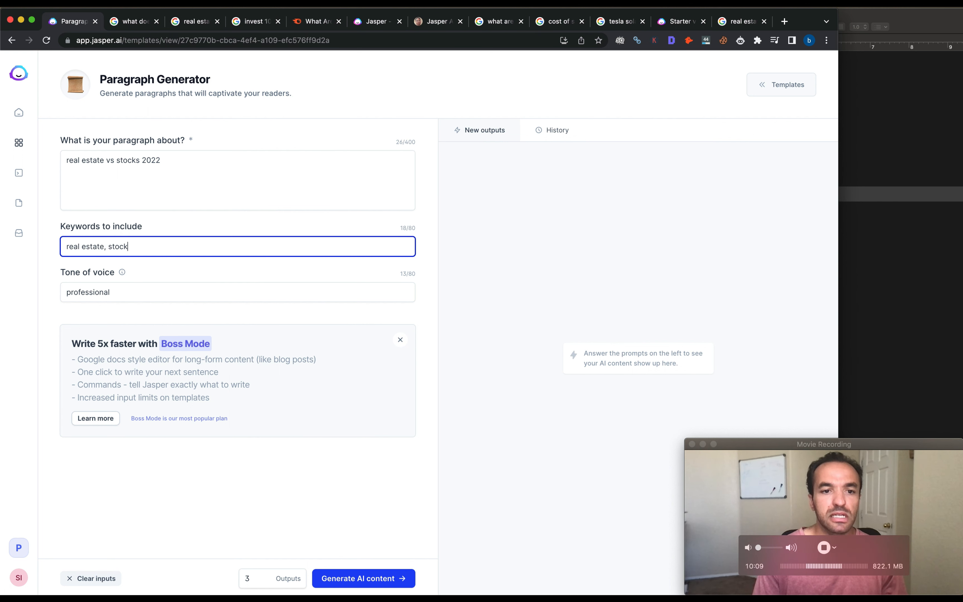
{"action": "type", "text": "s "}
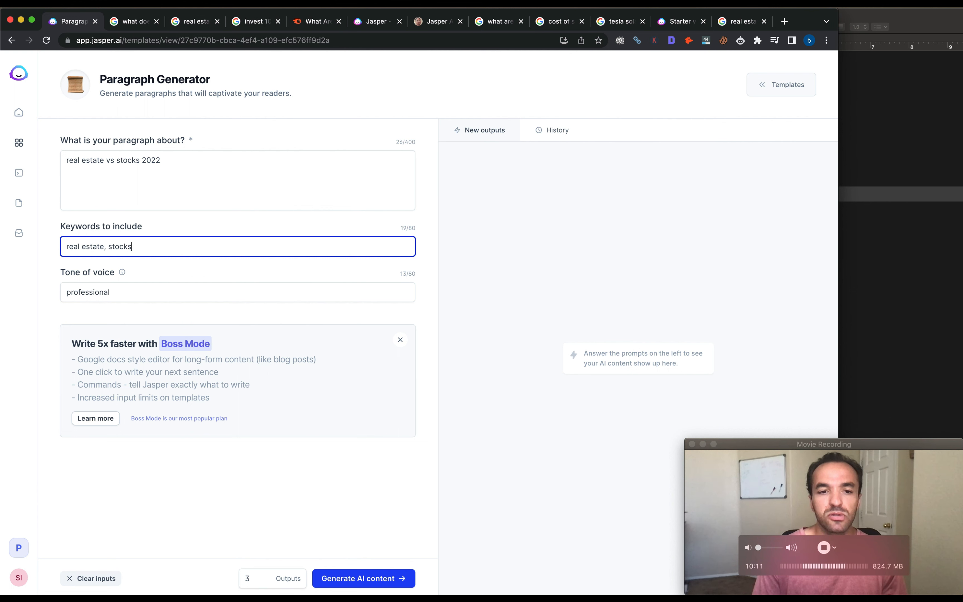
{"action": "type", "text": " 2022"}
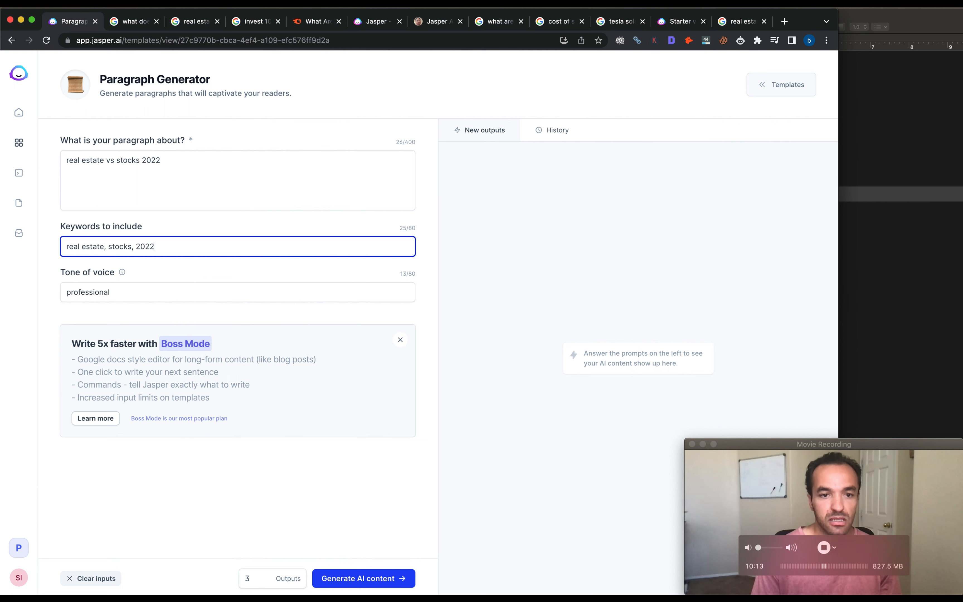
Replace the tone of voice with "elon musk"
{"action": "left_click", "coordinate": [125, 291]}
{"action": "left_click_drag", "start_coordinate": [125, 291], "coordinate": [56, 295]}
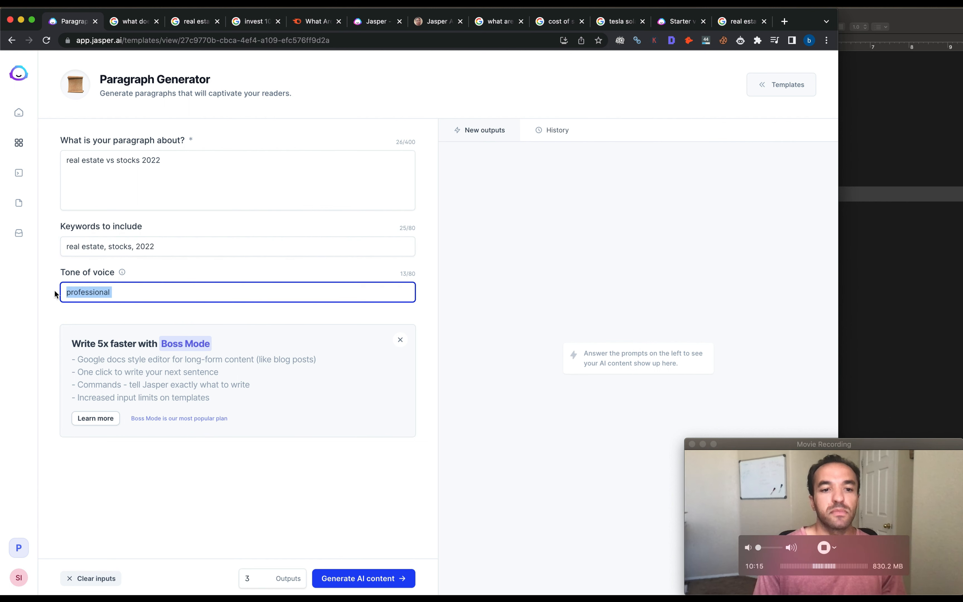
{"action": "key", "text": "BackSpace"}
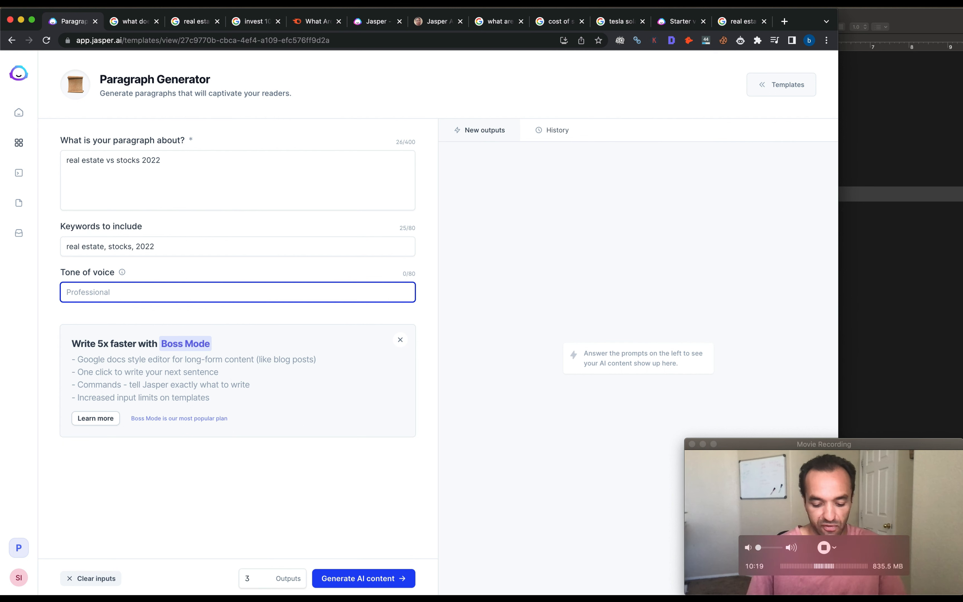
{"action": "type", "text": "elon "}
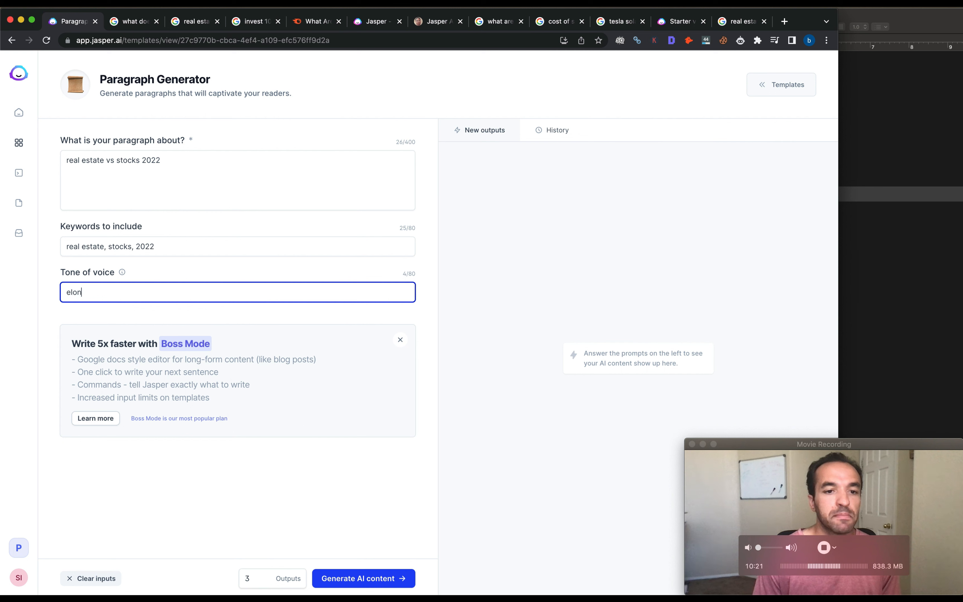
{"action": "type", "text": "mus"}
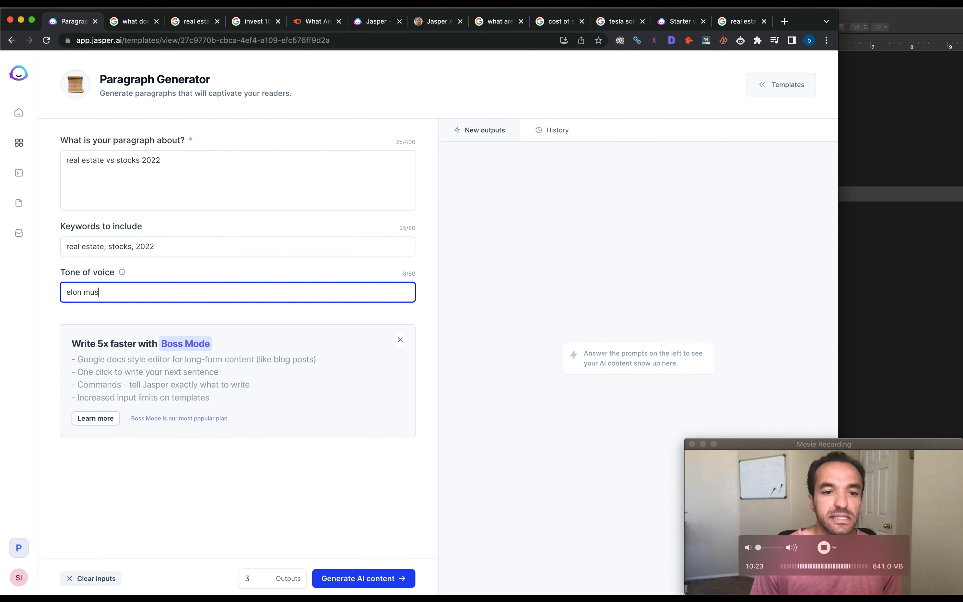
{"action": "type", "text": "k"}
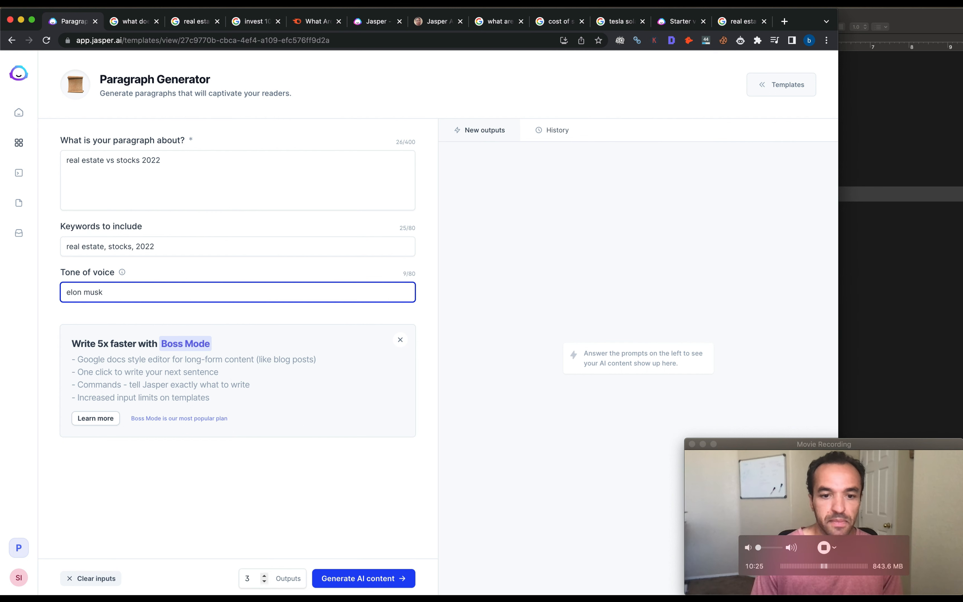
Generate three AI outputs for the real estate vs stocks topic and read through the resulting paragraphs
{"action": "left_click", "coordinate": [353, 575]}
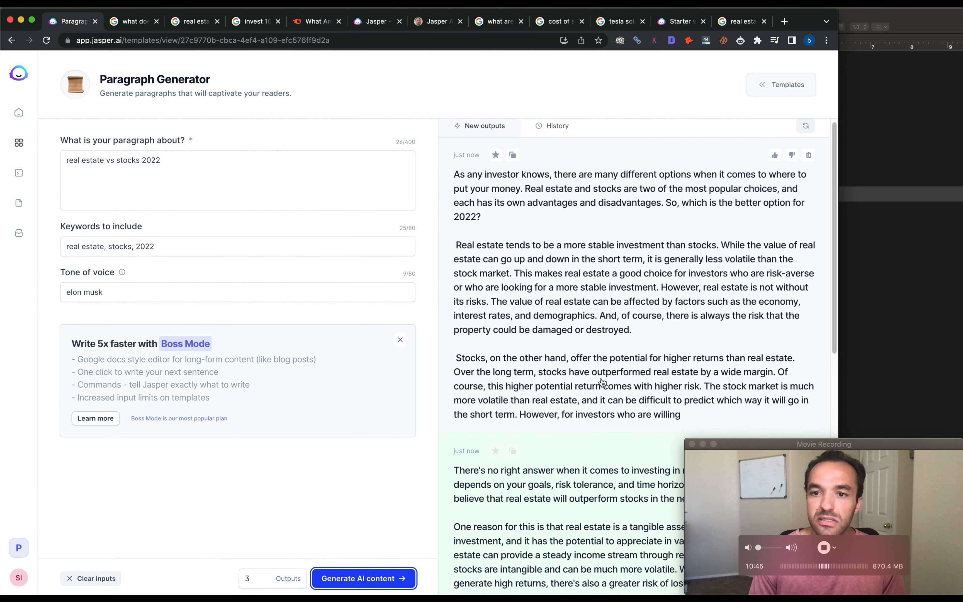
{"action": "scroll", "coordinate": [596, 381], "scroll_direction": "down", "scroll_amount": 2}
{"action": "scroll", "coordinate": [596, 381], "scroll_direction": "down", "scroll_amount": 5}
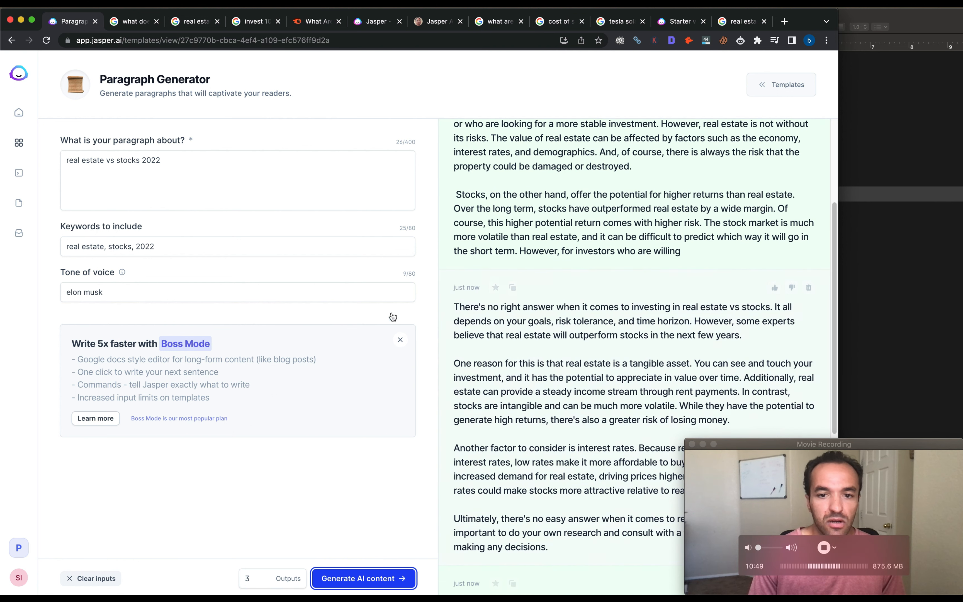
{"action": "left_click", "coordinate": [322, 294]}
{"action": "scroll", "coordinate": [550, 514], "scroll_direction": "down", "scroll_amount": 2}
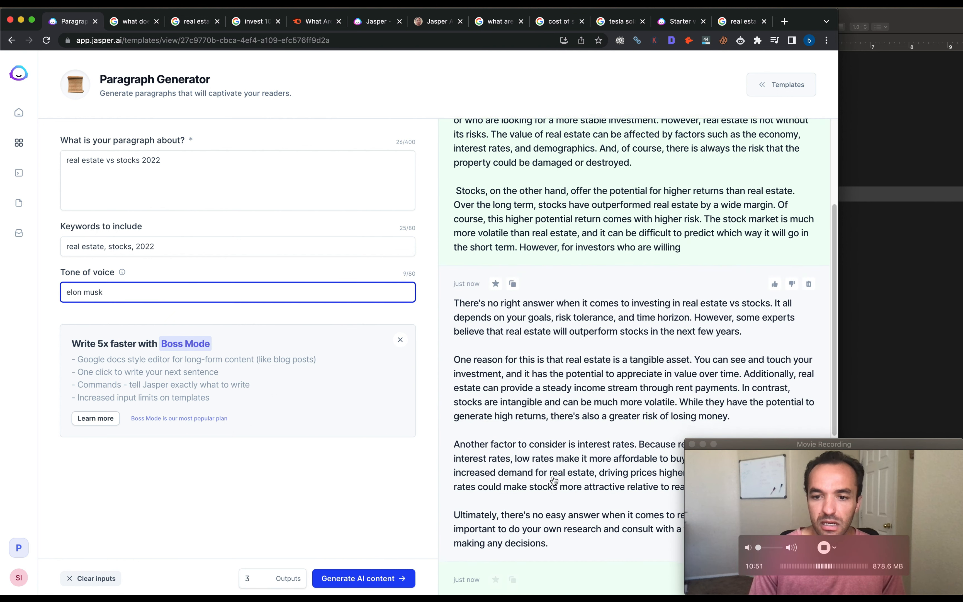
{"action": "scroll", "coordinate": [561, 410], "scroll_direction": "down", "scroll_amount": 10}
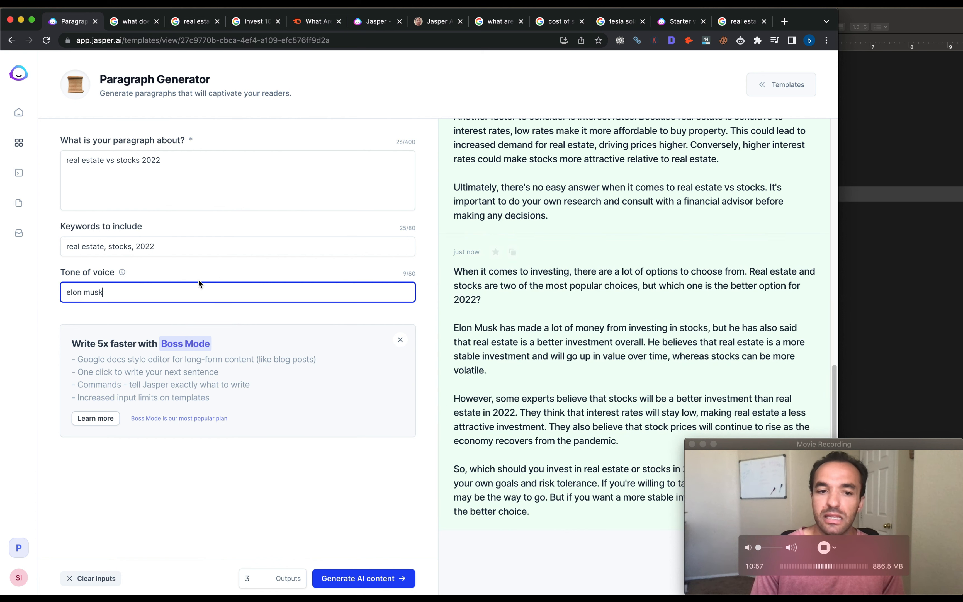
Try "witty professional" as the tone of voice, then shorten it to "professional"
{"action": "triple_click", "coordinate": [183, 289]}
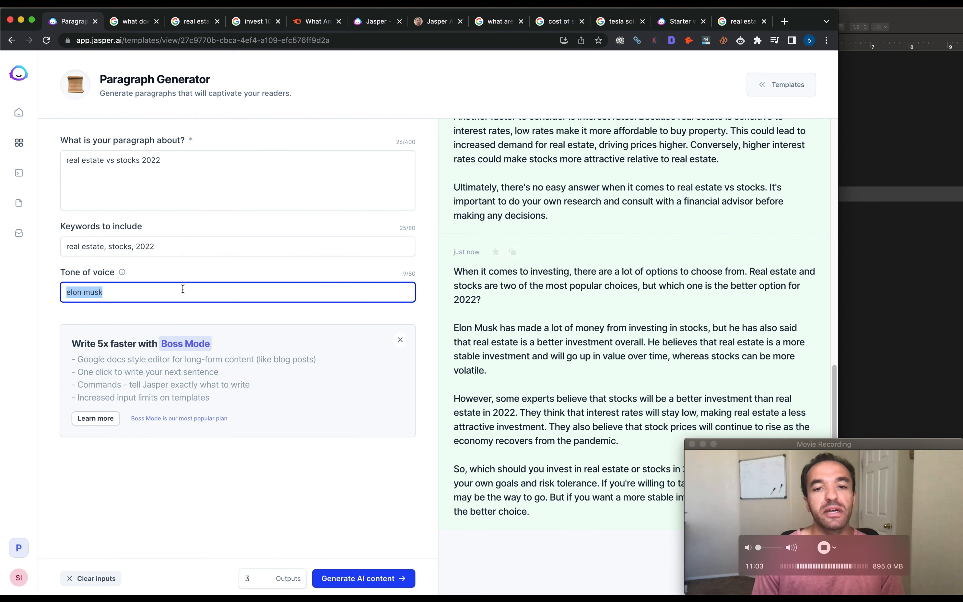
{"action": "type", "text": "witty "}
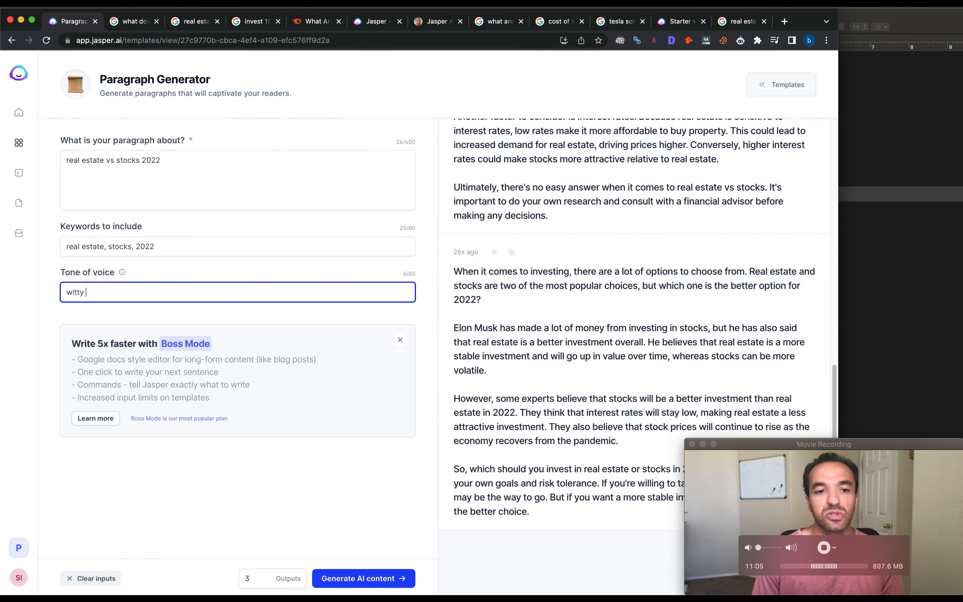
{"action": "type", "text": "professional"}
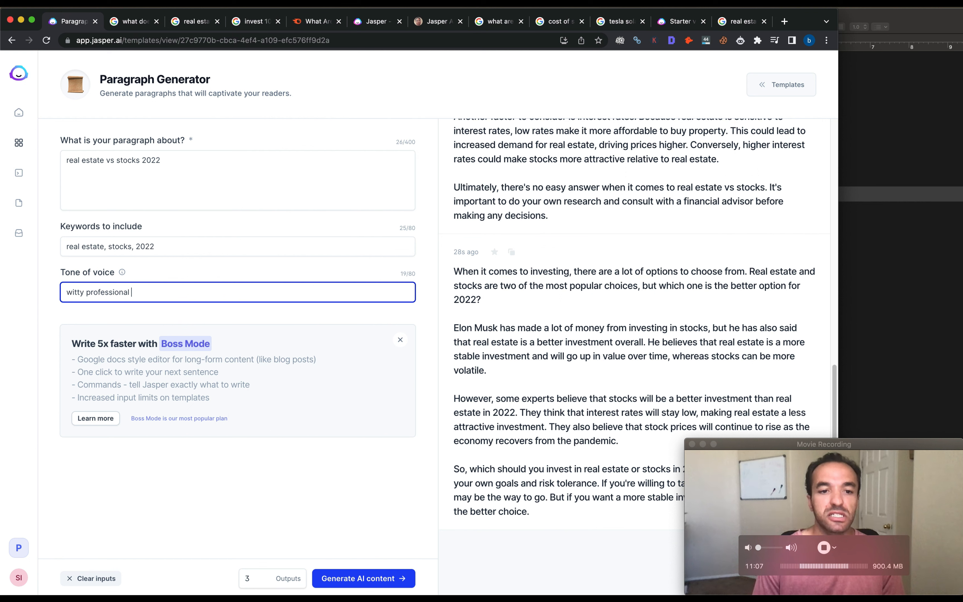
{"action": "double_click", "coordinate": [82, 293]}
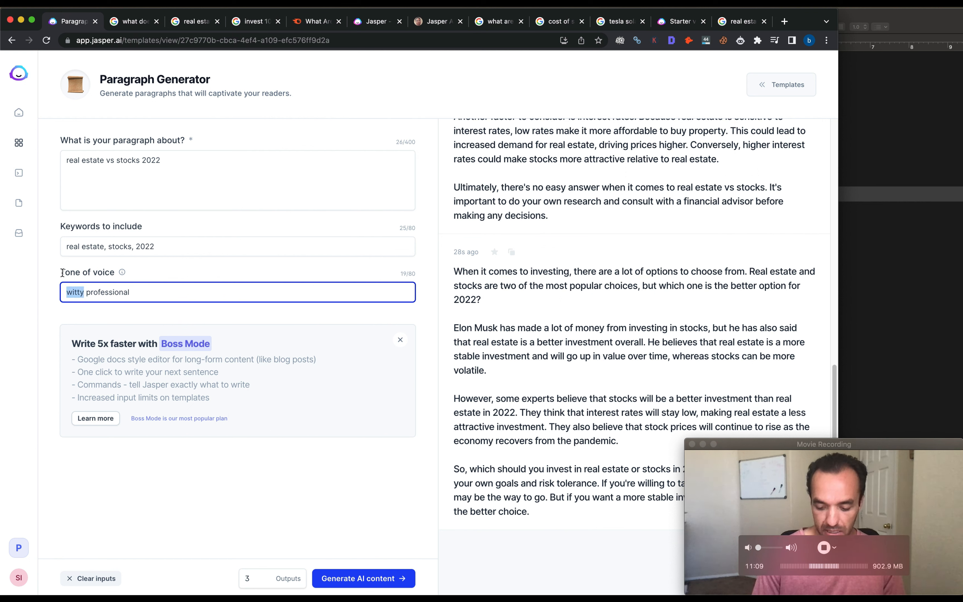
{"action": "key", "text": "BackSpace"}
{"action": "key", "text": "Delete"}
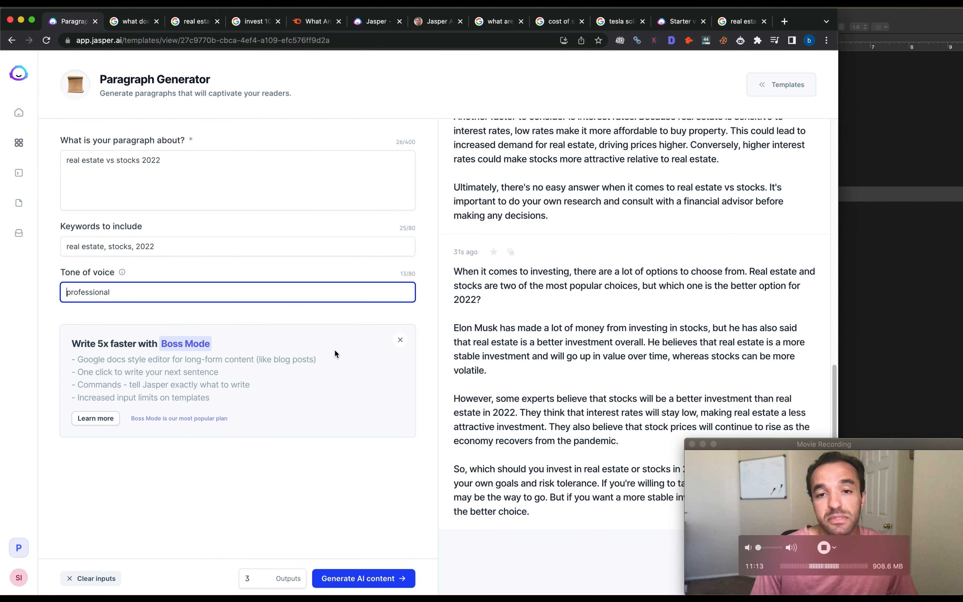
{"action": "left_click", "coordinate": [327, 370]}
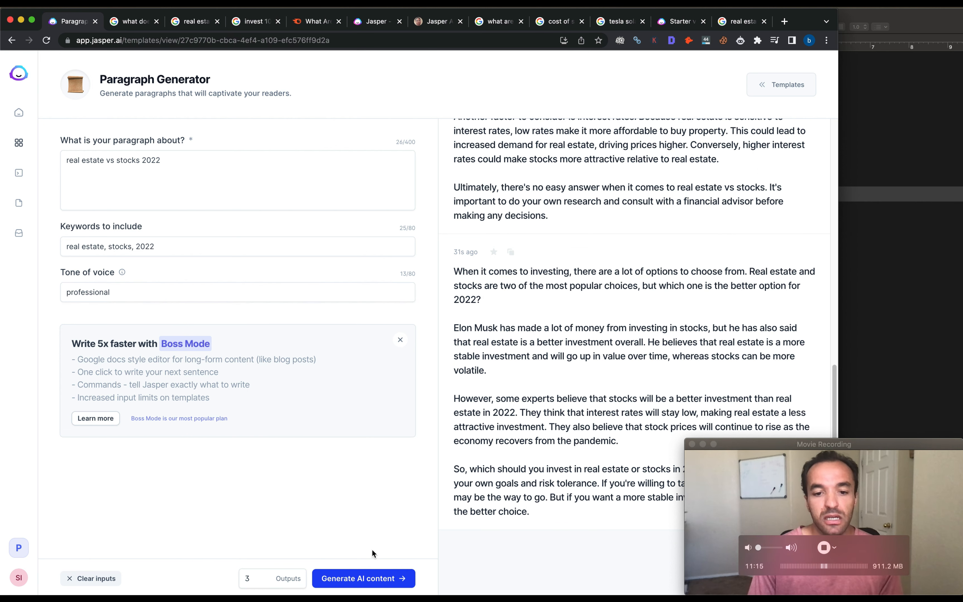
Return to the first generated paragraph, give it a thumbs-up and mark it as a favorite
{"action": "scroll", "coordinate": [519, 507], "scroll_direction": "up", "scroll_amount": 8}
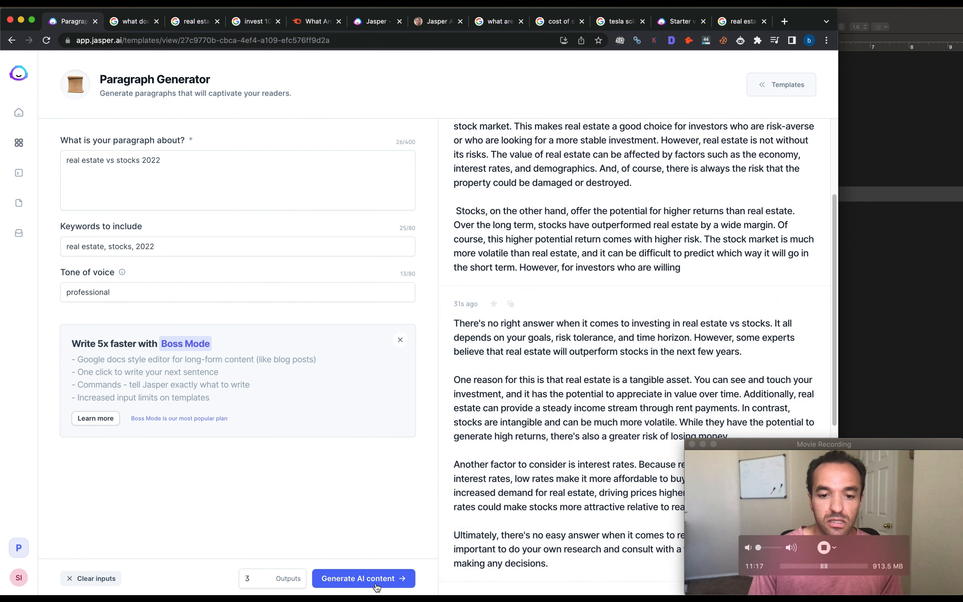
{"action": "scroll", "coordinate": [565, 463], "scroll_direction": "up", "scroll_amount": 4}
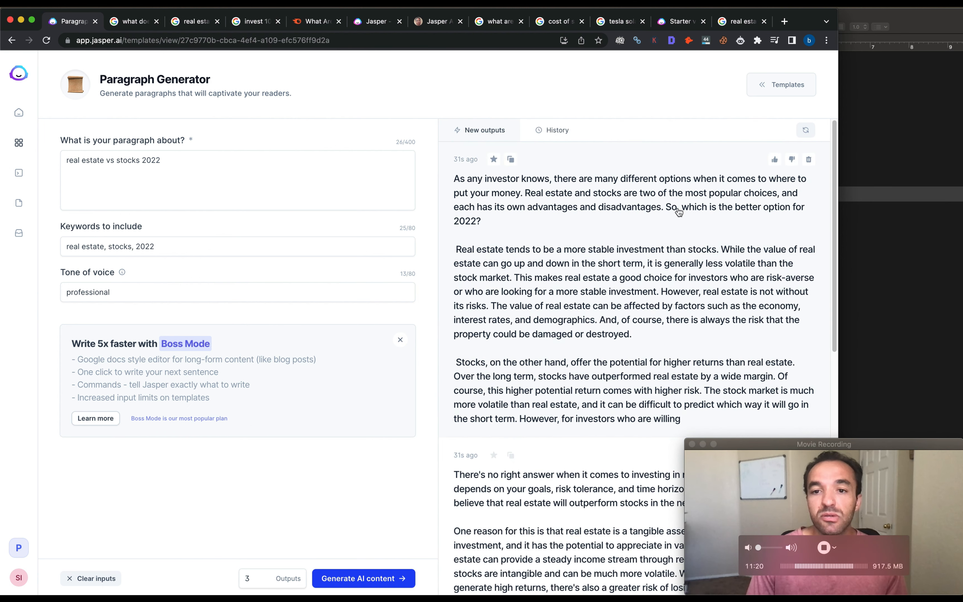
{"action": "left_click", "coordinate": [775, 159]}
{"action": "left_click", "coordinate": [493, 159]}
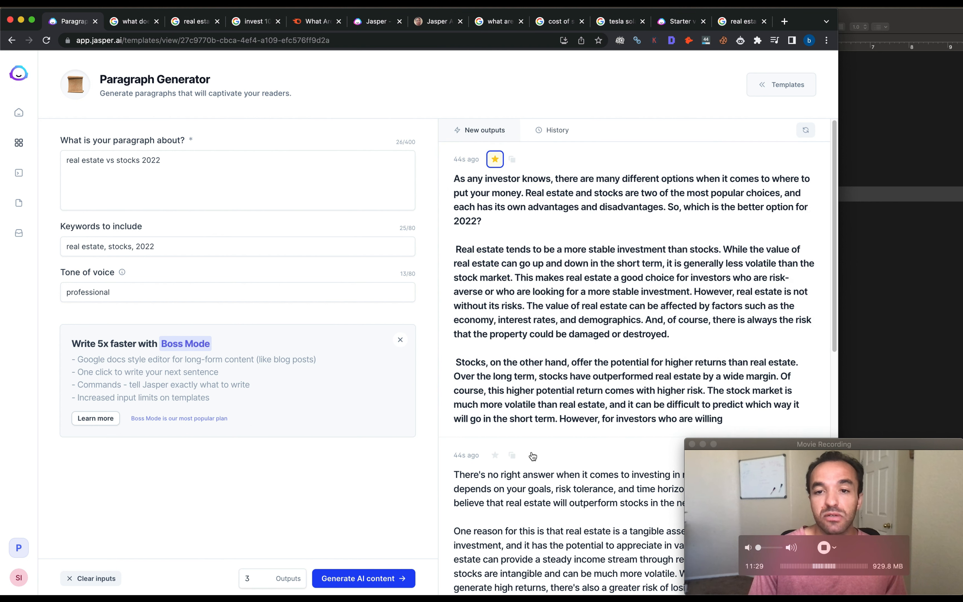
Generate three new AI outputs in the professional tone and highlight the "Write 5x faster with Boss Mode" heading
{"action": "left_click", "coordinate": [357, 581]}
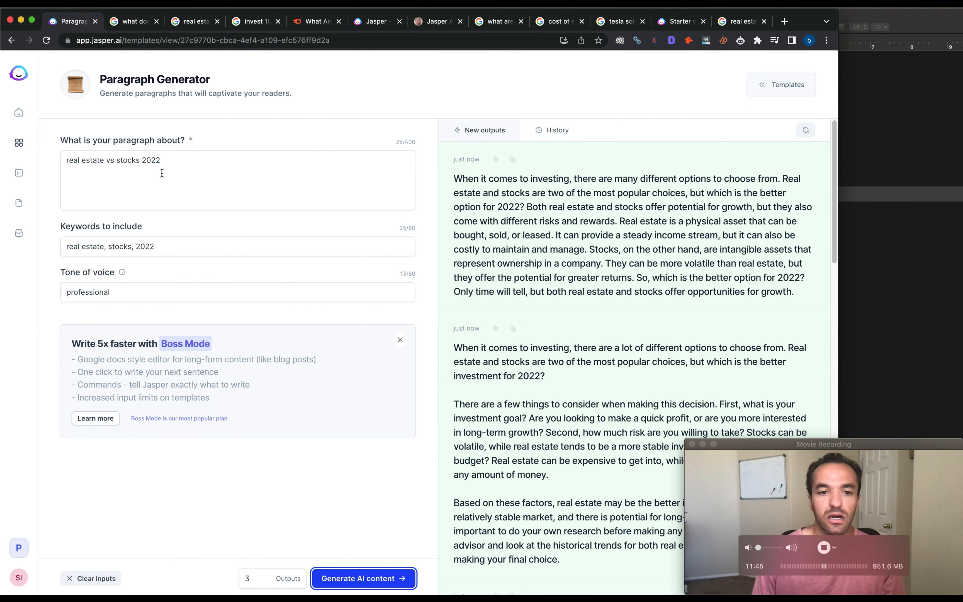
{"action": "left_click_drag", "start_coordinate": [71, 343], "coordinate": [151, 344]}
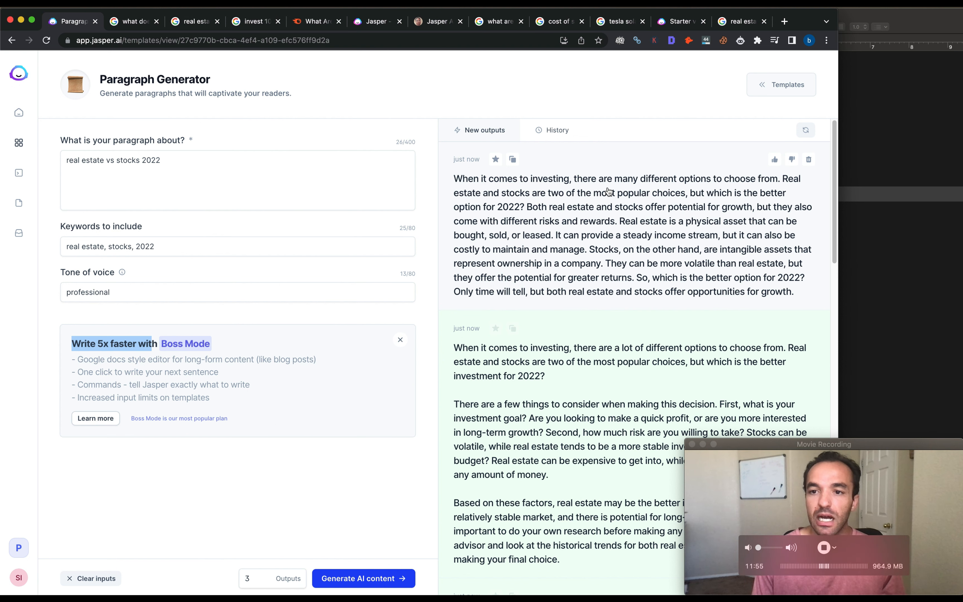
Look through the new professional-tone outputs, open the first paragraph and copy its full text
{"action": "scroll", "coordinate": [617, 269], "scroll_direction": "down", "scroll_amount": 1}
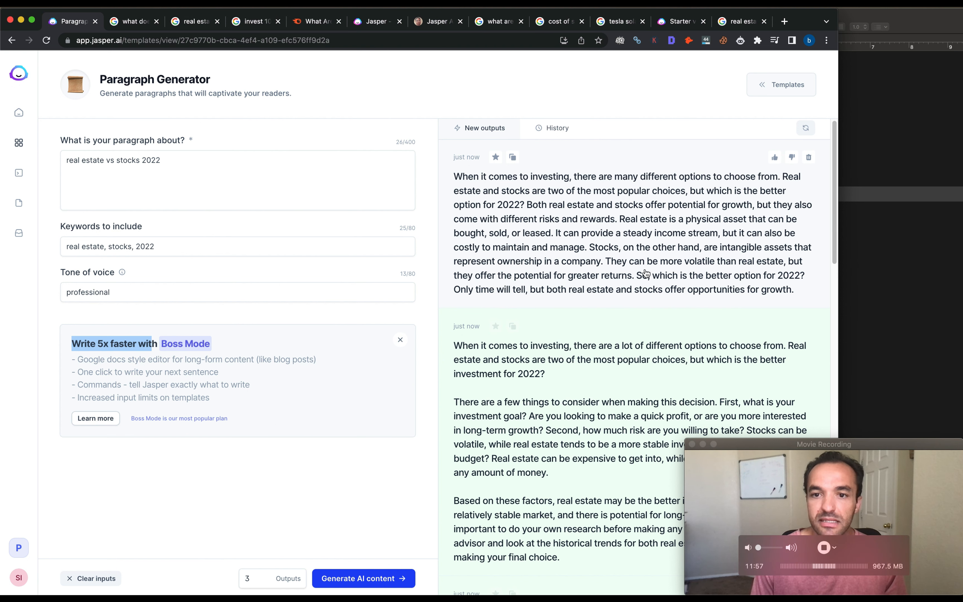
{"action": "scroll", "coordinate": [646, 274], "scroll_direction": "down", "scroll_amount": 1}
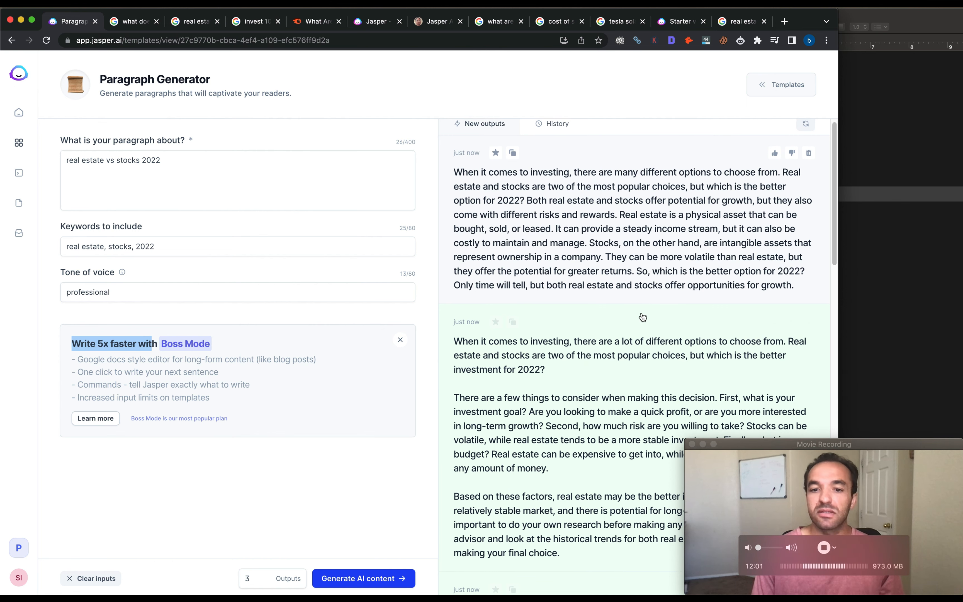
{"action": "scroll", "coordinate": [647, 321], "scroll_direction": "down", "scroll_amount": 5}
{"action": "scroll", "coordinate": [649, 323], "scroll_direction": "down", "scroll_amount": 10}
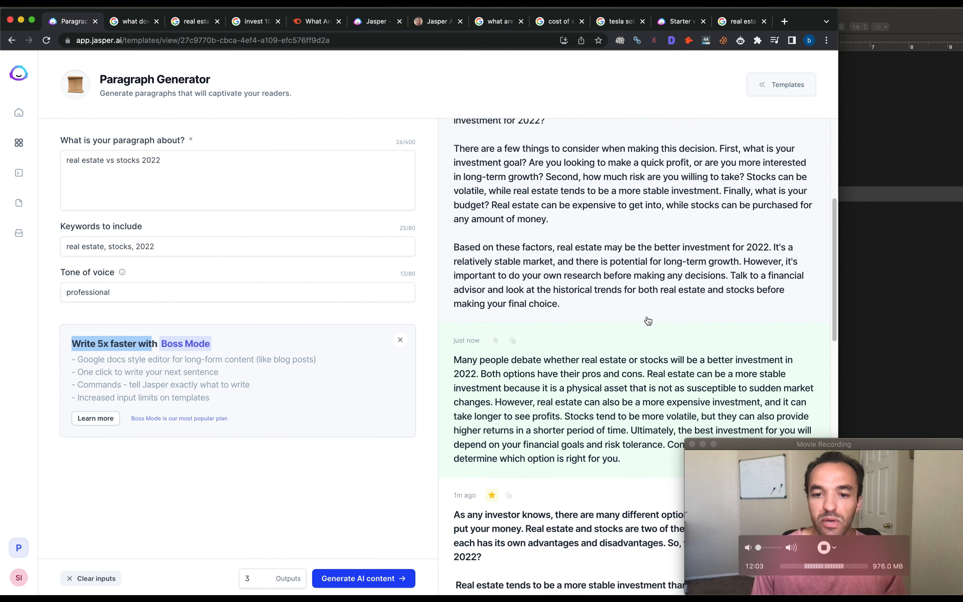
{"action": "scroll", "coordinate": [648, 321], "scroll_direction": "down", "scroll_amount": 20}
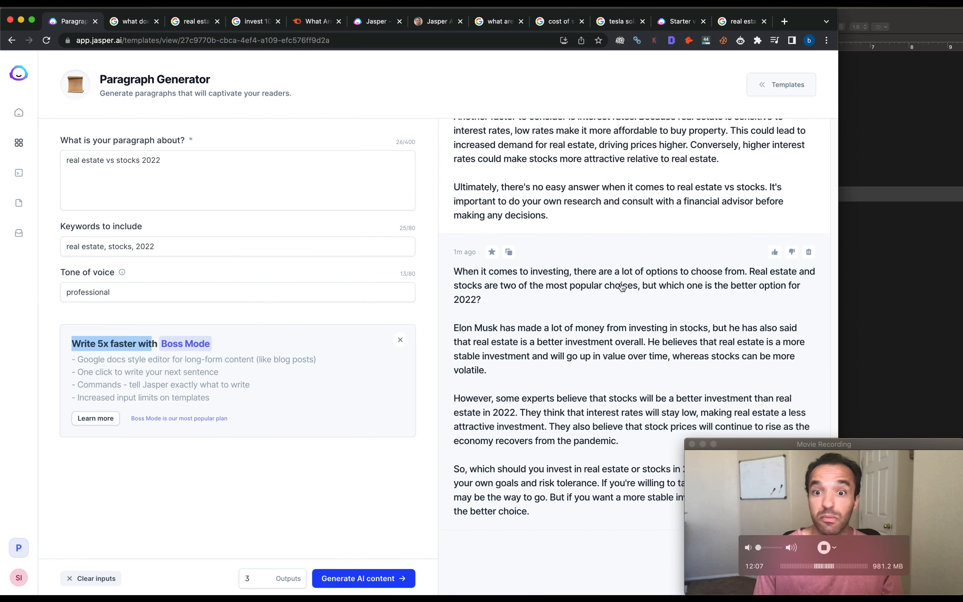
{"action": "scroll", "coordinate": [606, 276], "scroll_direction": "up", "scroll_amount": 20}
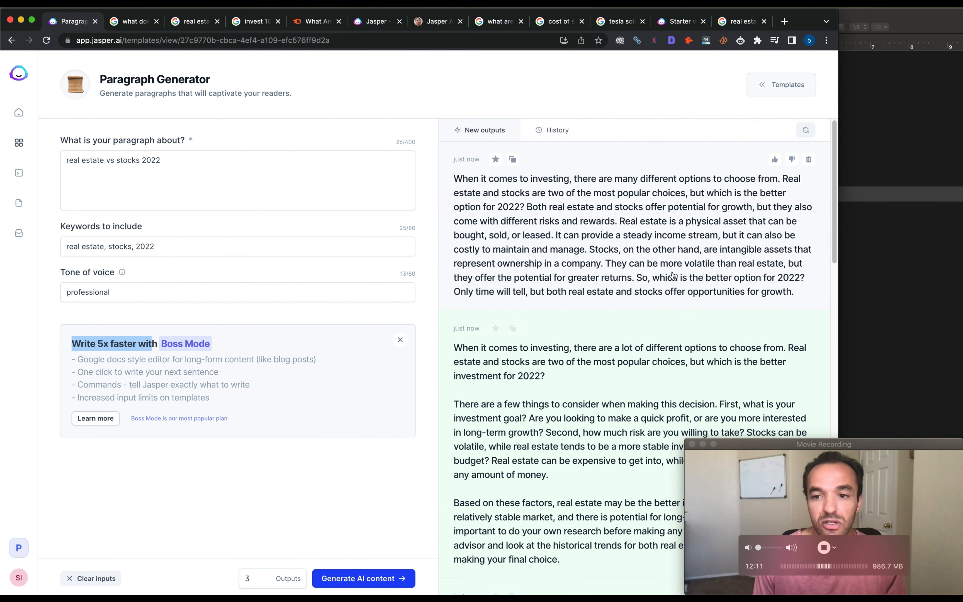
{"action": "left_click", "coordinate": [707, 263]}
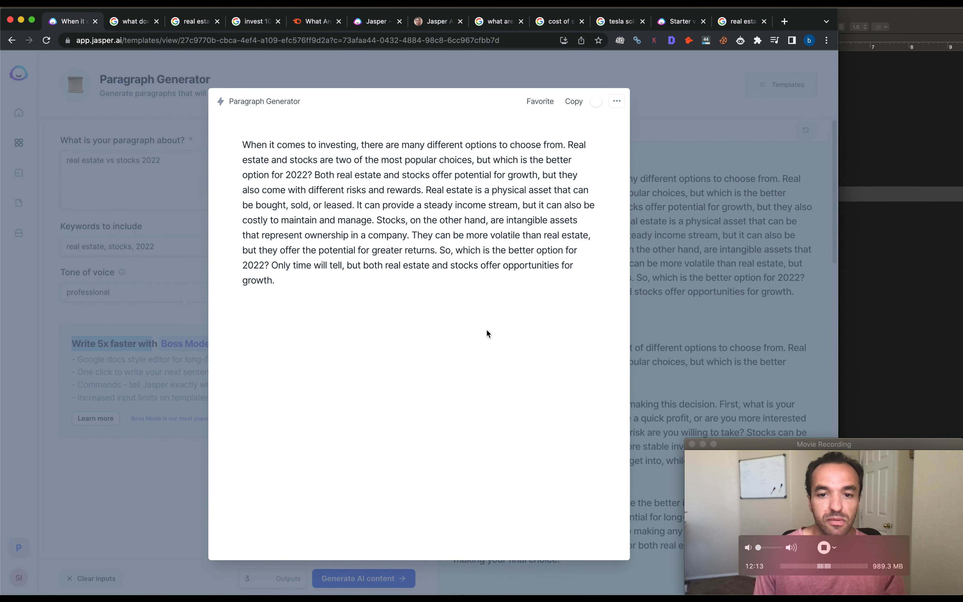
{"action": "left_click_drag", "start_coordinate": [325, 281], "coordinate": [213, 126]}
{"action": "key", "text": "super+c"}
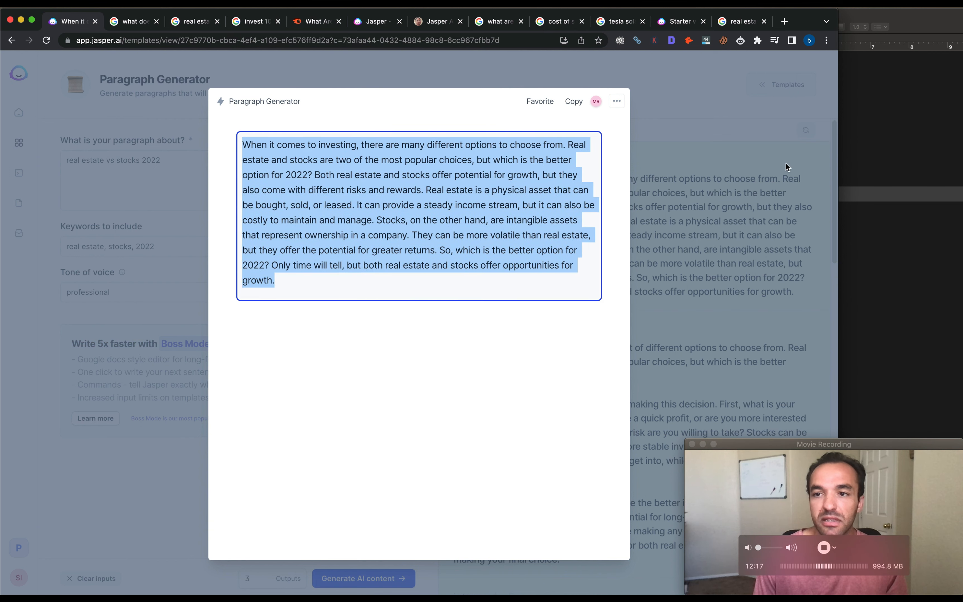
Switch to TextEdit, create a new document and paste the copied paragraph into it
{"action": "left_click", "coordinate": [910, 31]}
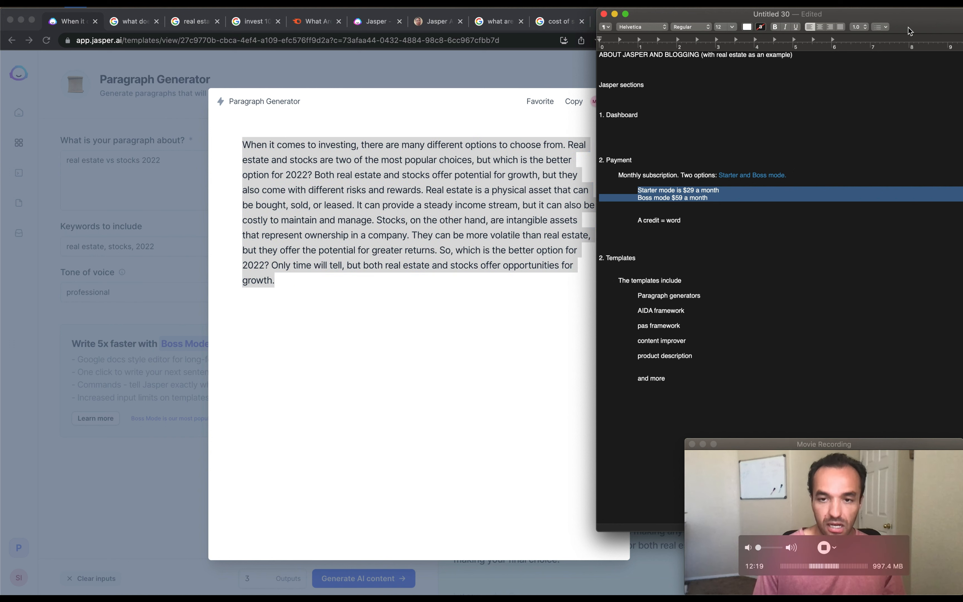
{"action": "key", "text": "super+n"}
{"action": "key", "text": "super+v"}
{"action": "left_click_drag", "start_coordinate": [518, 386], "coordinate": [735, 530]}
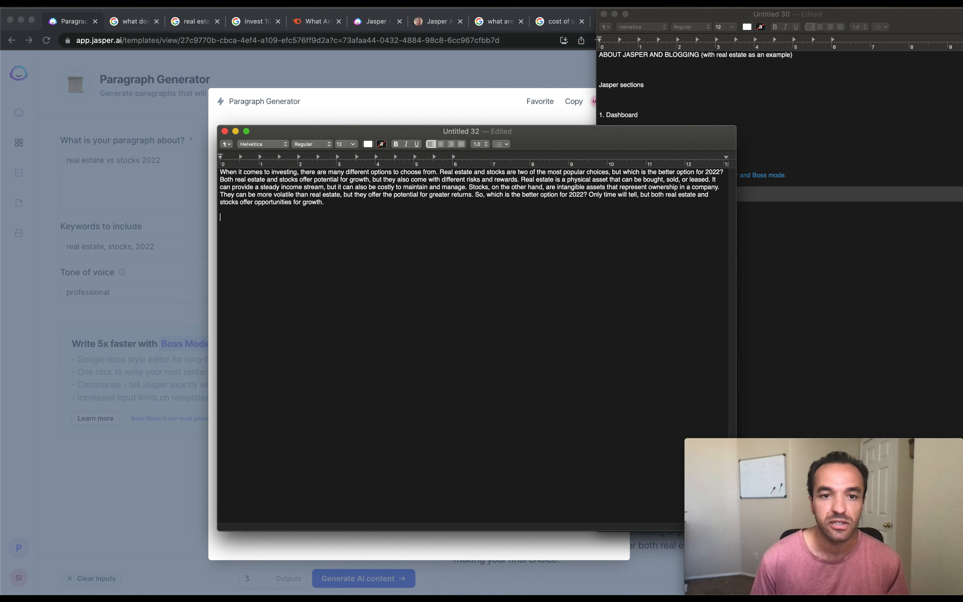
Write "When it comes to investing, change whatever you want her" below the pasted paragraph, move the document aside and return to Jasper
{"action": "type", "text": "comes "}
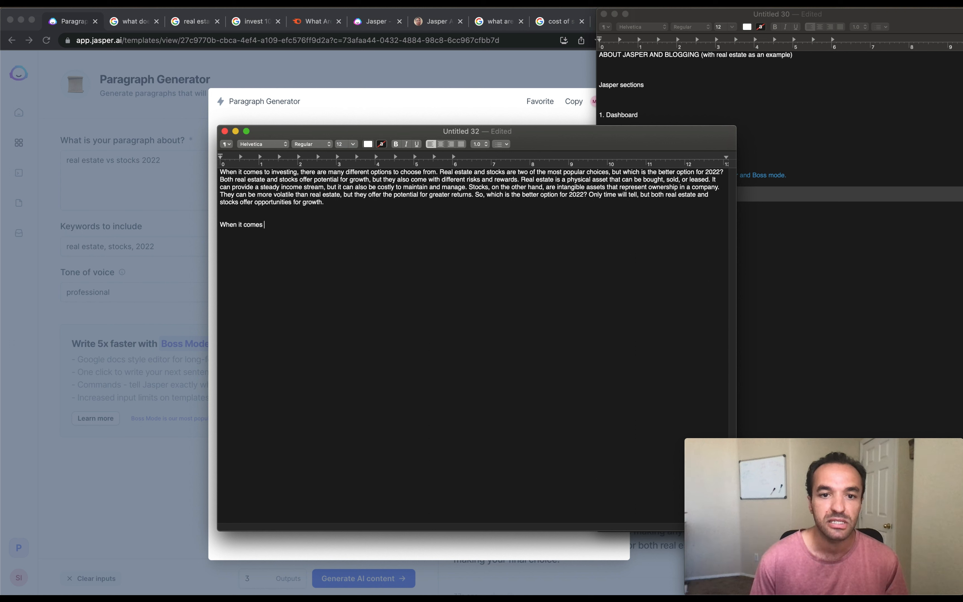
{"action": "type", "text": "to investing, ch"}
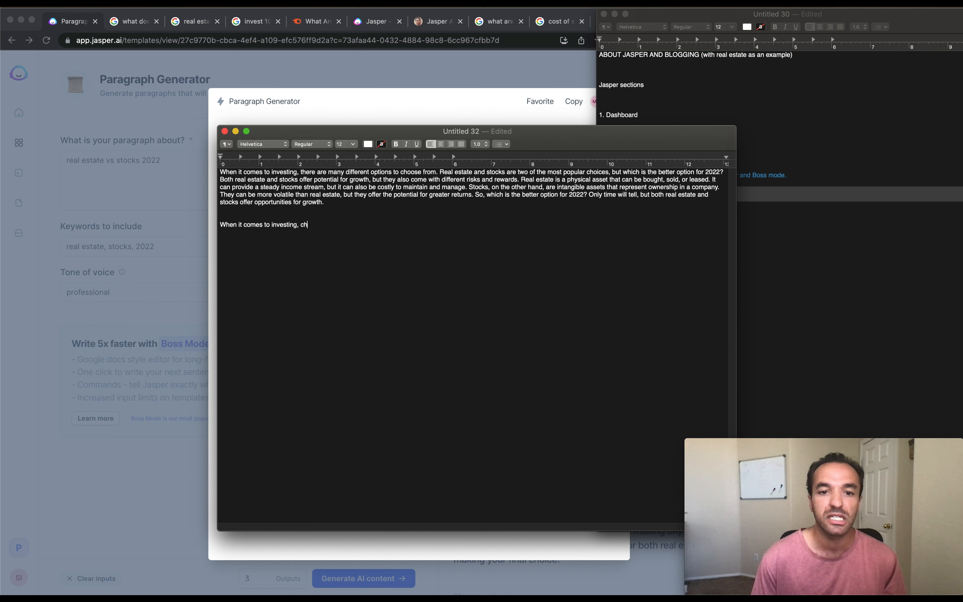
{"action": "type", "text": "ange whatever you want her"}
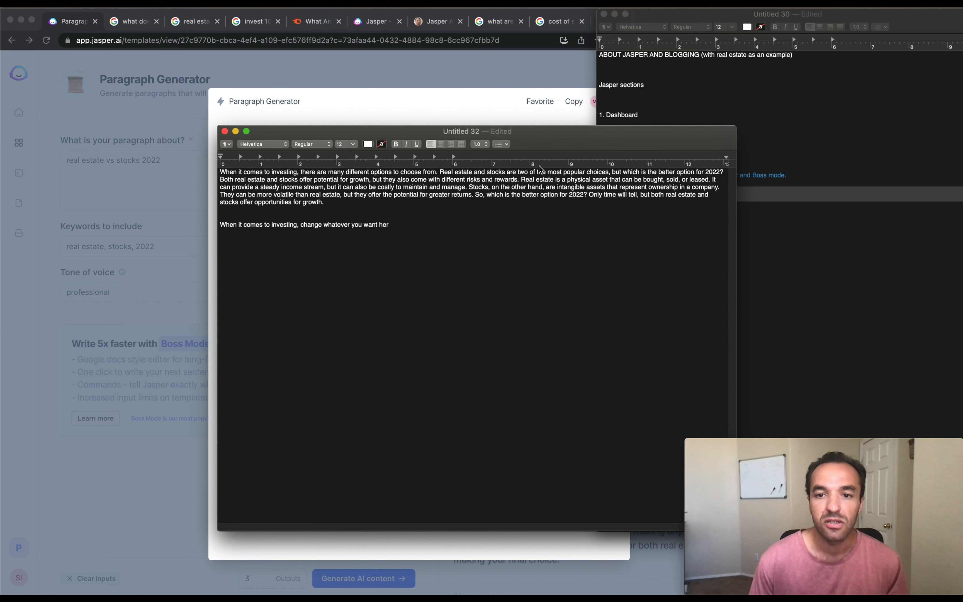
{"action": "left_click_drag", "start_coordinate": [540, 133], "coordinate": [961, 292]}
{"action": "left_click", "coordinate": [471, 343]}
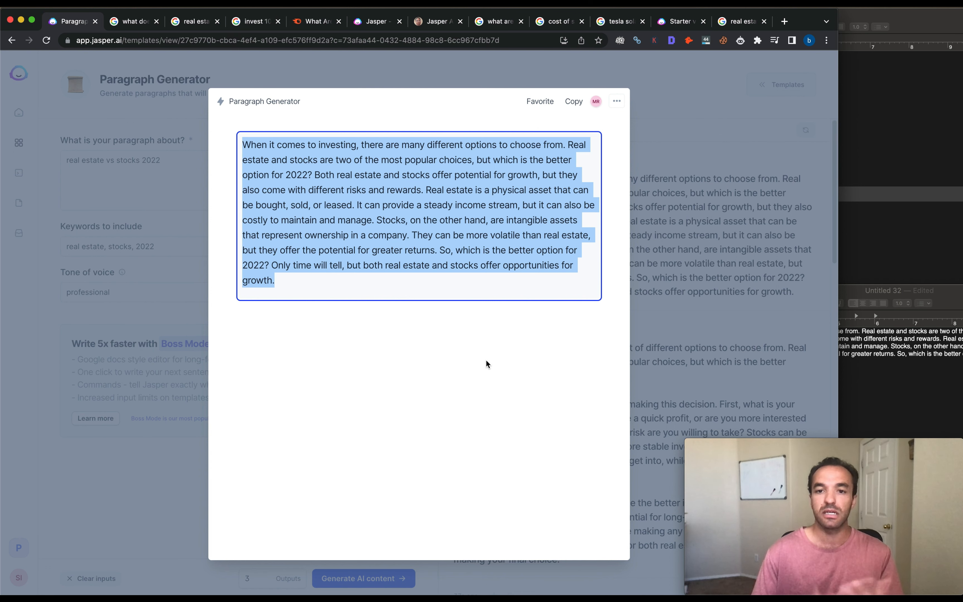
Close the opened paragraph, view the first output once more and return to the Paragraph Generator form
{"action": "left_click", "coordinate": [690, 266]}
{"action": "left_click", "coordinate": [690, 266]}
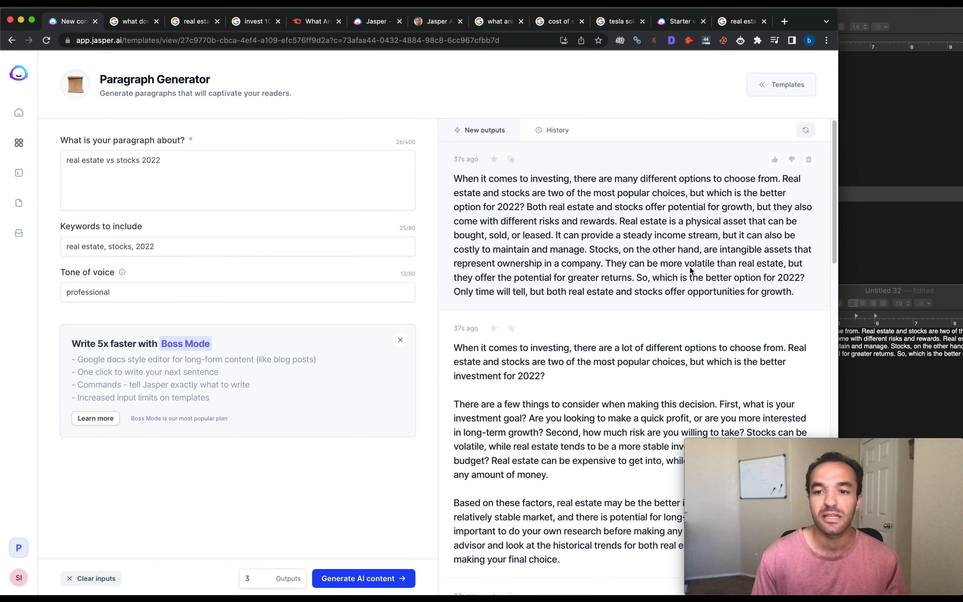
{"action": "left_click", "coordinate": [689, 265]}
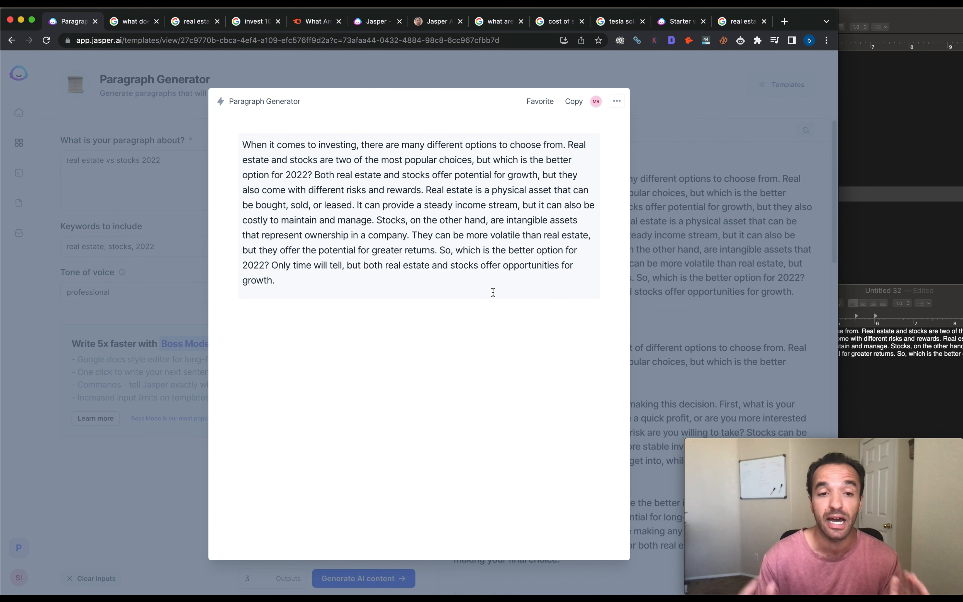
{"action": "left_click", "coordinate": [175, 456]}
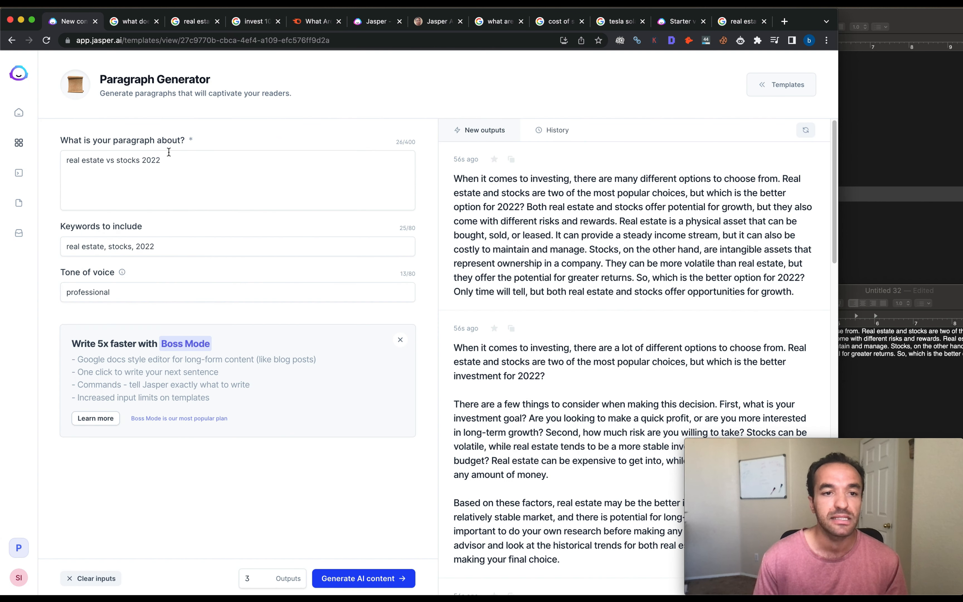
Return to the dashboard and open the Blog Post Intro Paragraph template from the template library
{"action": "left_click", "coordinate": [25, 76]}
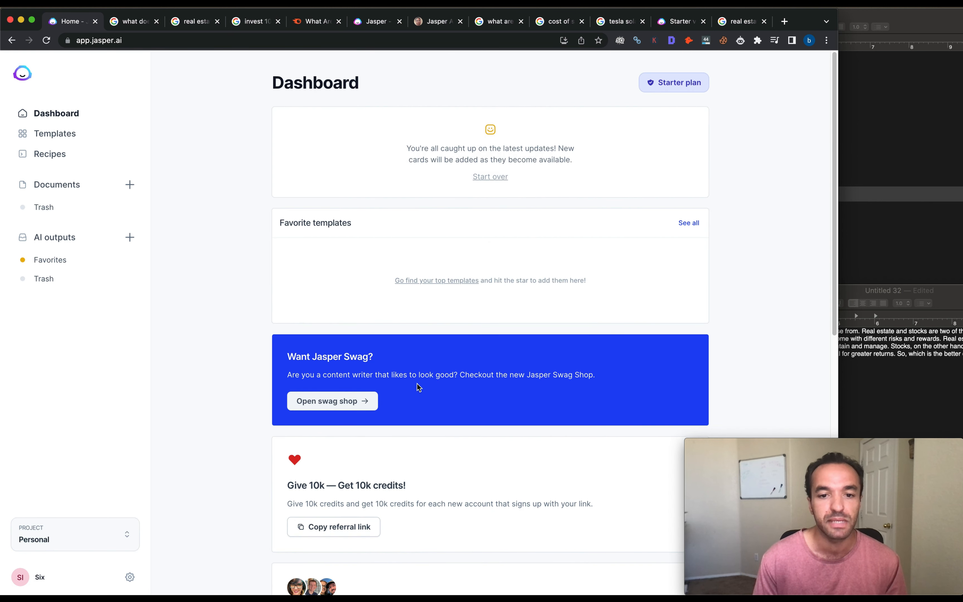
{"action": "left_click", "coordinate": [82, 134]}
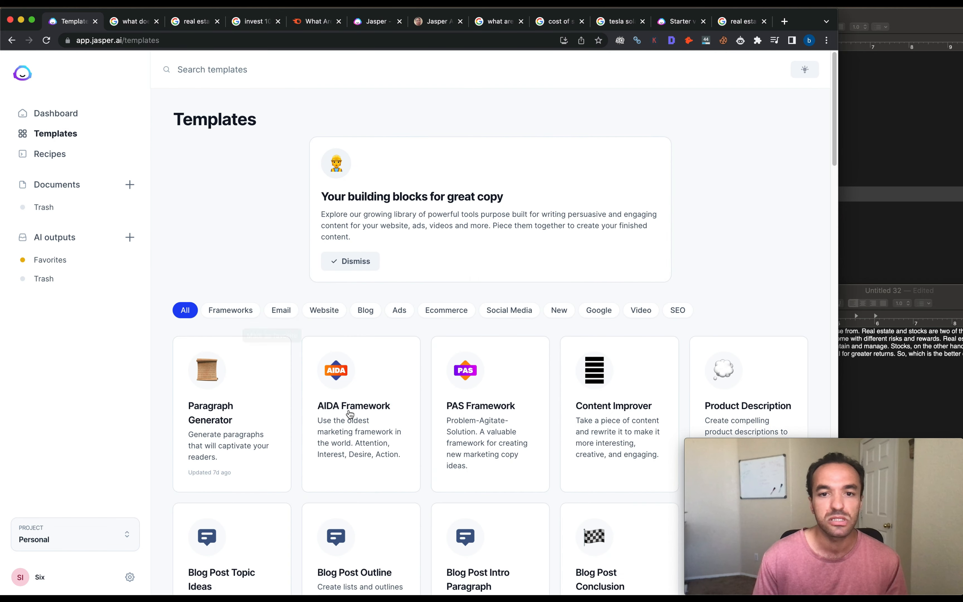
{"action": "scroll", "coordinate": [388, 422], "scroll_direction": "down", "scroll_amount": 5}
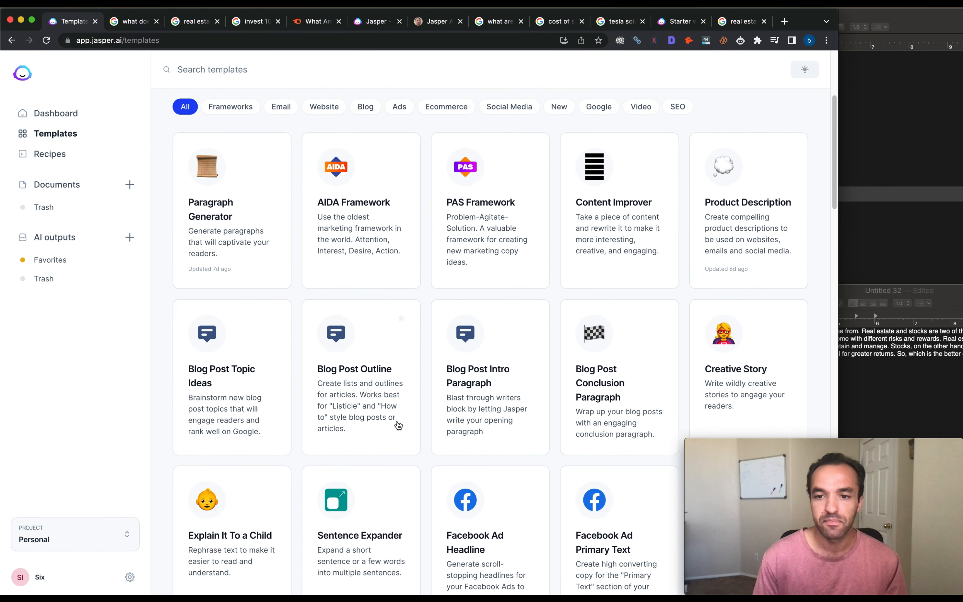
{"action": "scroll", "coordinate": [400, 416], "scroll_direction": "down", "scroll_amount": 2}
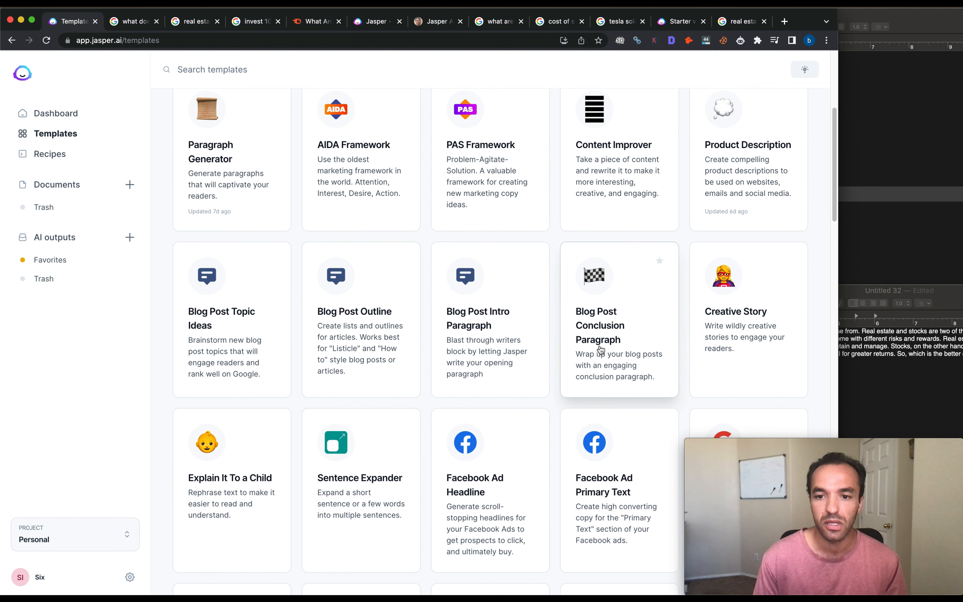
{"action": "left_click", "coordinate": [495, 331]}
Replace the blog post title with "real estate vs stocks 2022"
{"action": "left_click", "coordinate": [195, 161]}
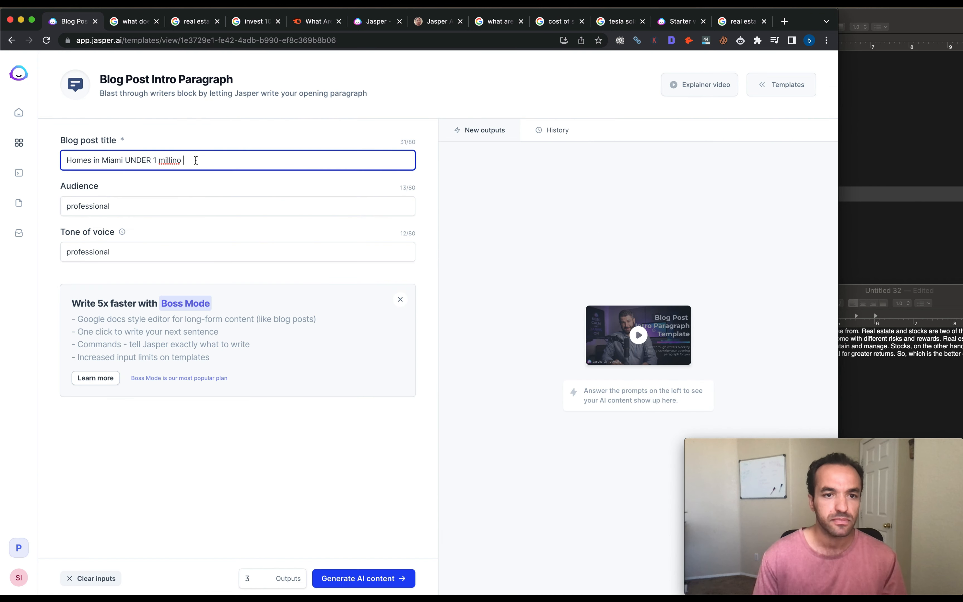
{"action": "key", "text": "super+a"}
{"action": "key", "text": "BackSpace"}
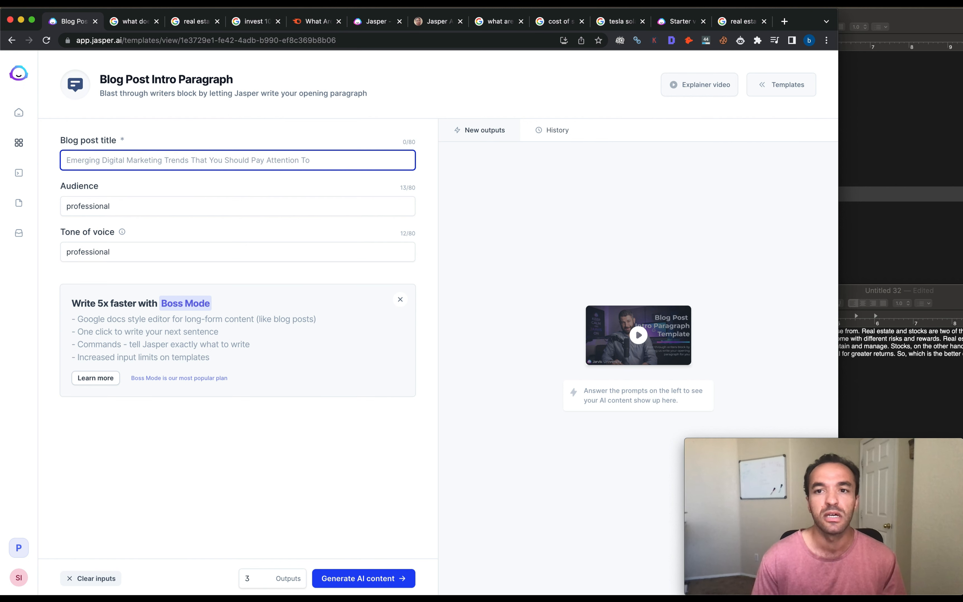
{"action": "type", "text": "real estat"}
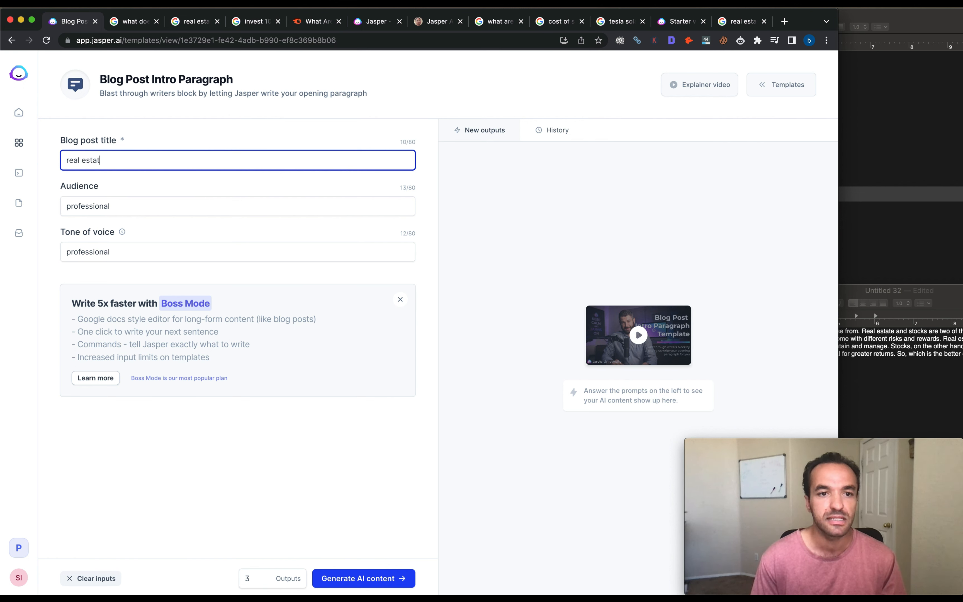
{"action": "type", "text": "e "}
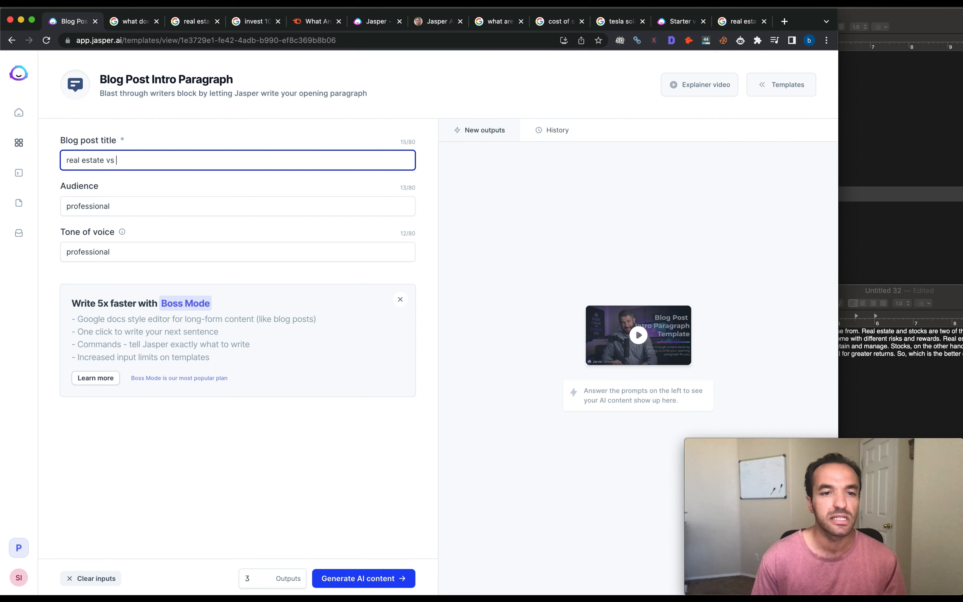
{"action": "type", "text": "vs "}
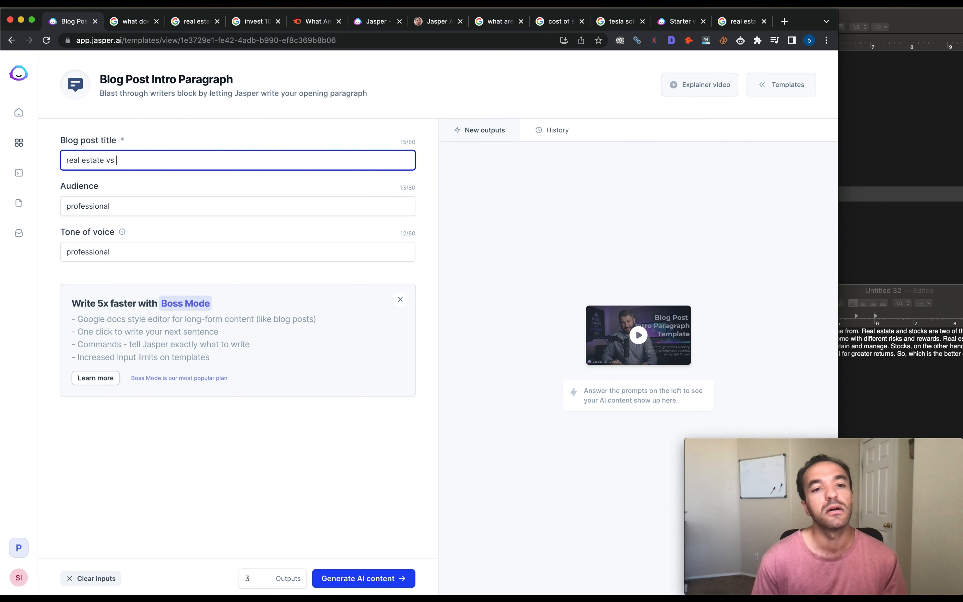
{"action": "type", "text": "stocks 2022"}
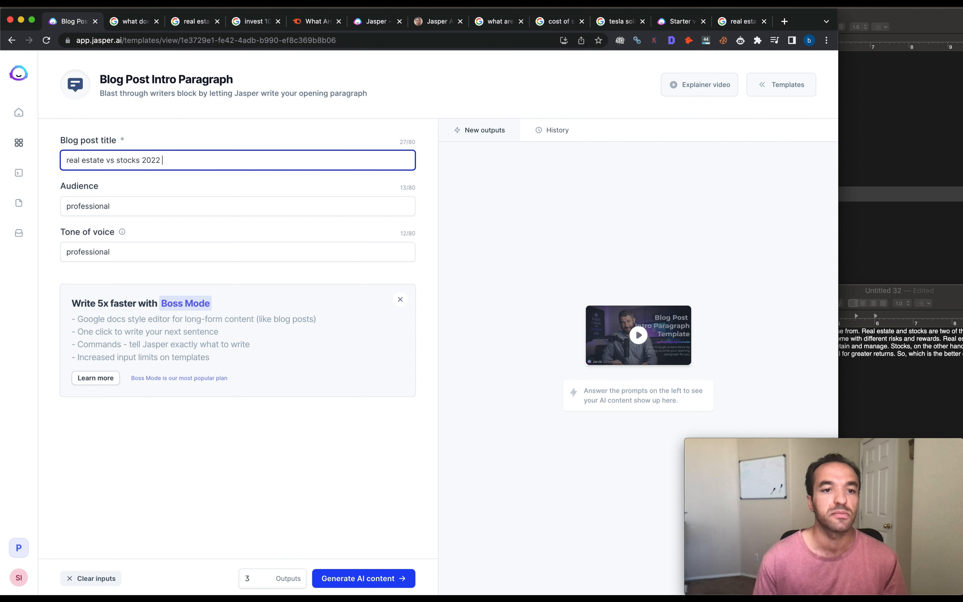
Check the audience and tone of voice entries and generate three blog post intro outputs
{"action": "left_click", "coordinate": [123, 203]}
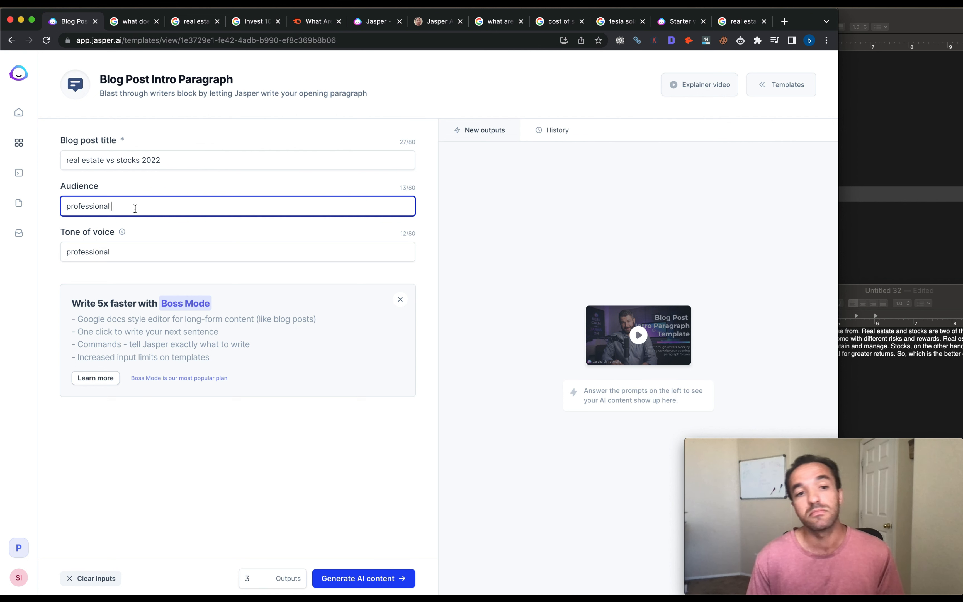
{"action": "left_click_drag", "start_coordinate": [136, 209], "coordinate": [54, 208]}
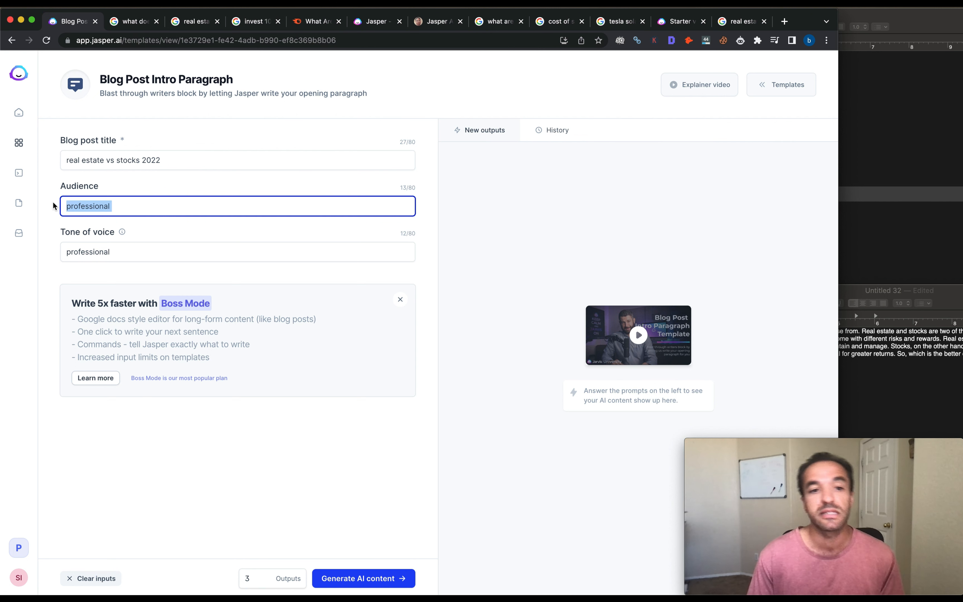
{"action": "left_click", "coordinate": [132, 211]}
{"action": "key", "text": "Tab"}
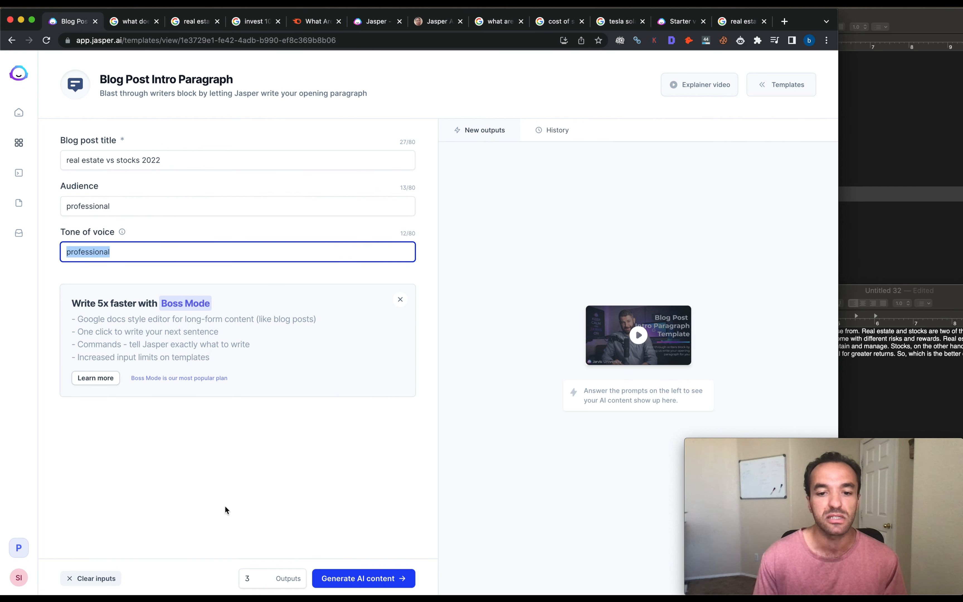
{"action": "left_click", "coordinate": [358, 578]}
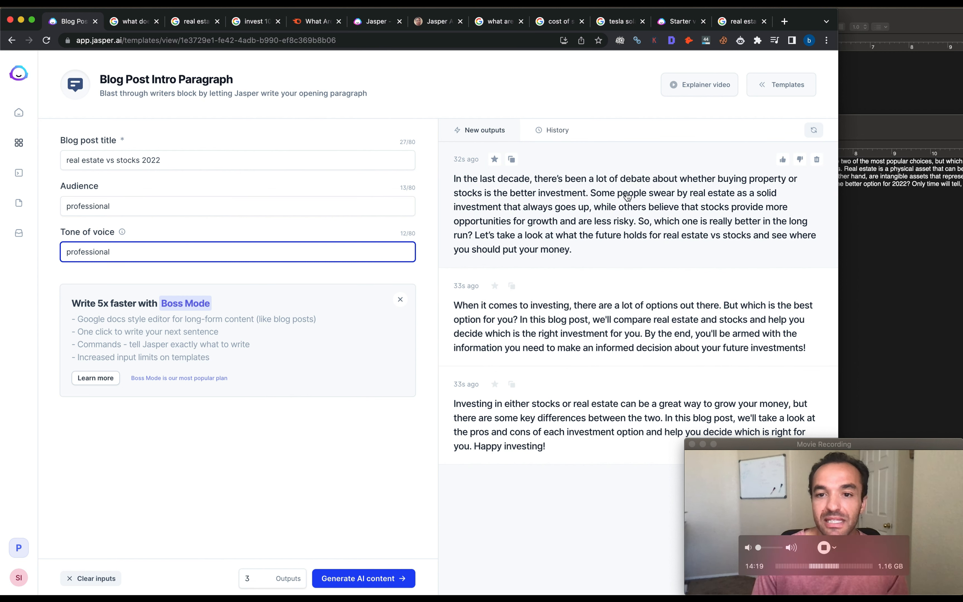
Give the first intro paragraph a thumbs-up, mark it as a favorite and view it in full
{"action": "left_click", "coordinate": [783, 160]}
{"action": "left_click", "coordinate": [494, 159]}
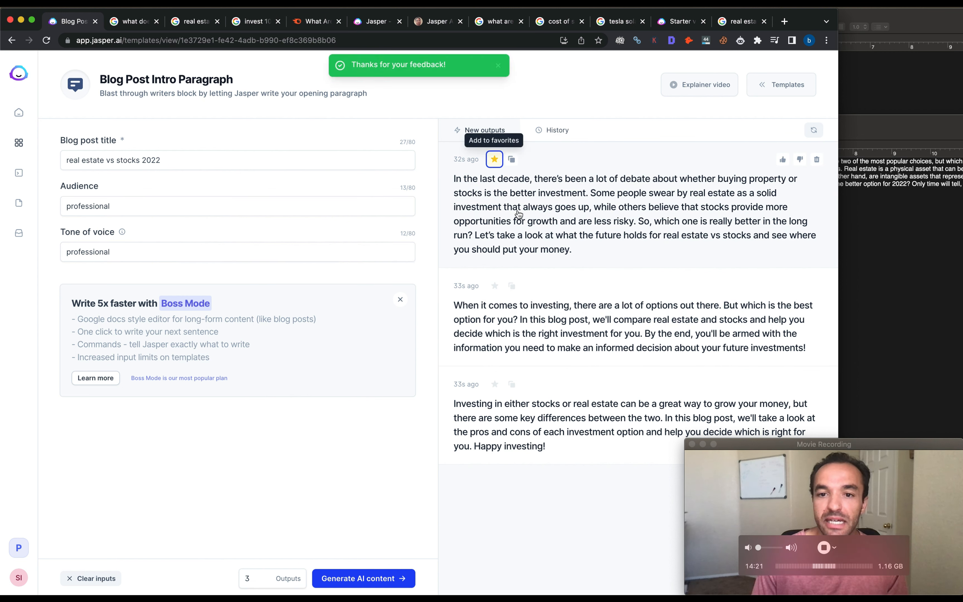
{"action": "left_click", "coordinate": [591, 254]}
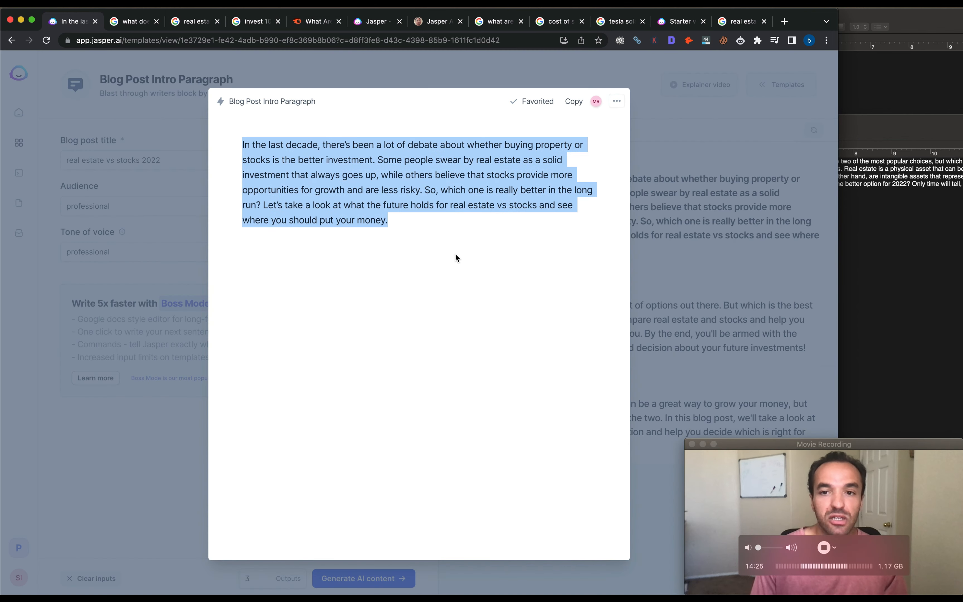
{"action": "left_click", "coordinate": [158, 442]}
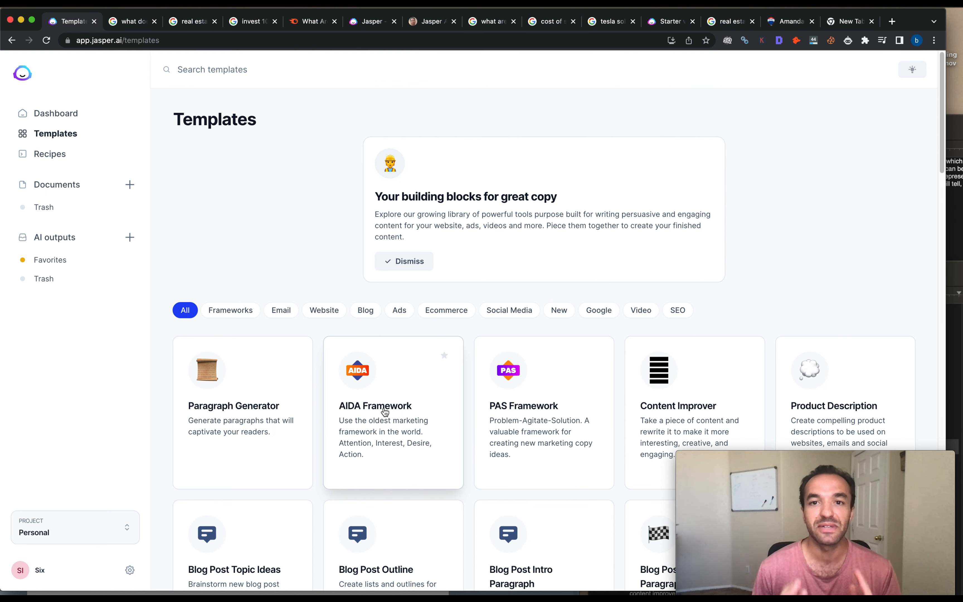
Generate three AIDA Framework outputs from the St. Petersburg real estate company's details and read through them
{"action": "left_click", "coordinate": [384, 411]}
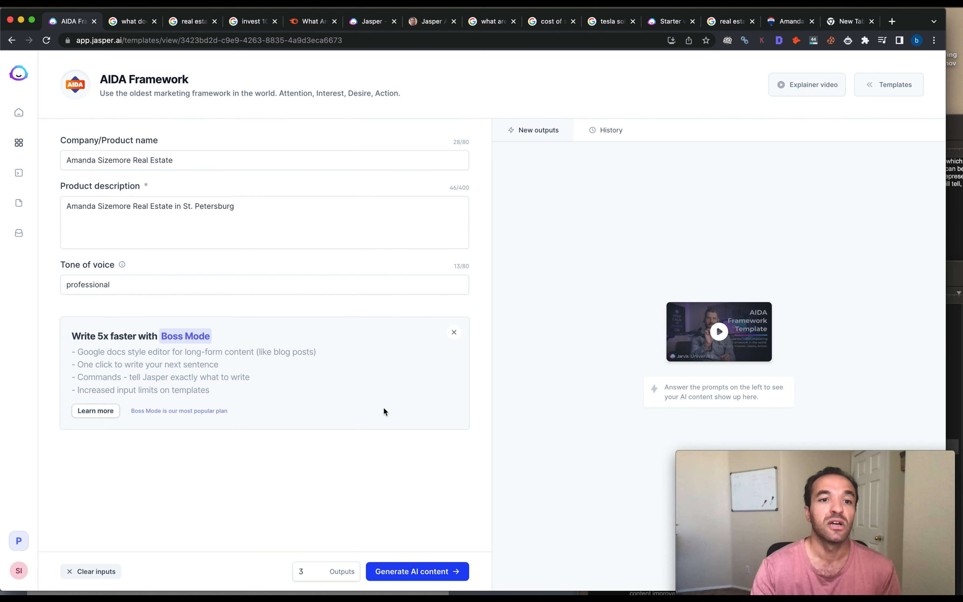
{"action": "left_click_drag", "start_coordinate": [189, 160], "coordinate": [58, 162]}
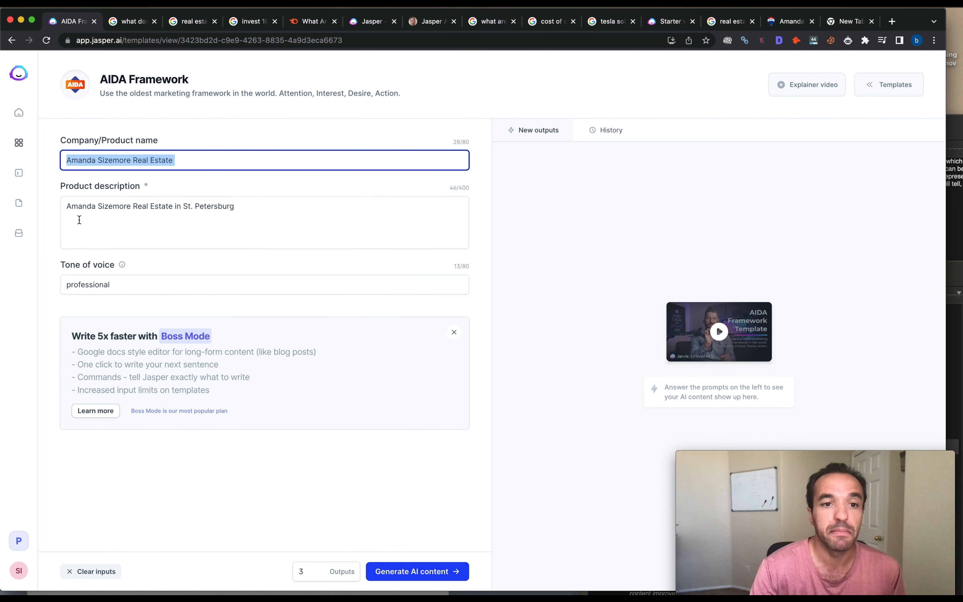
{"action": "left_click_drag", "start_coordinate": [237, 206], "coordinate": [63, 206]}
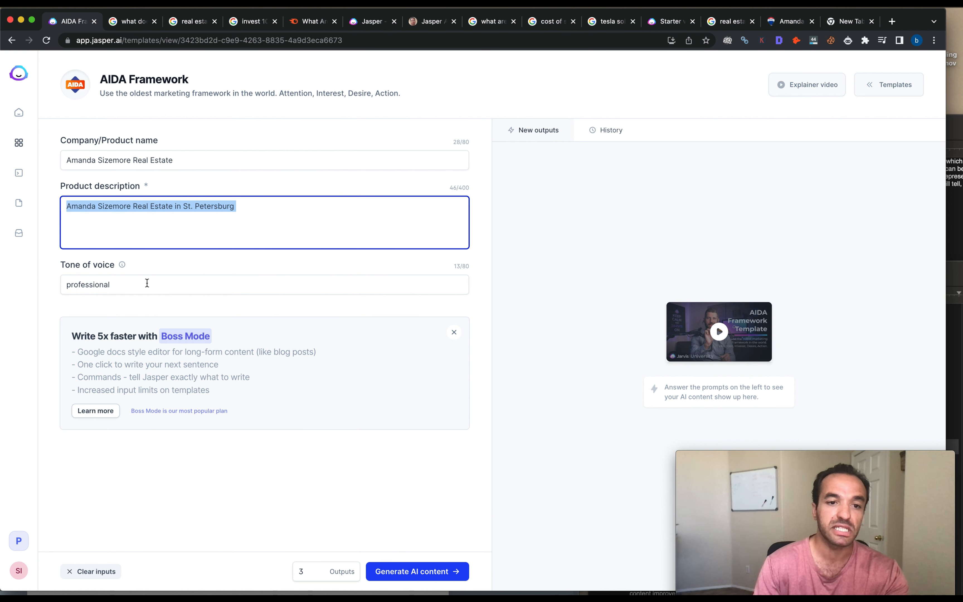
{"action": "left_click", "coordinate": [402, 571]}
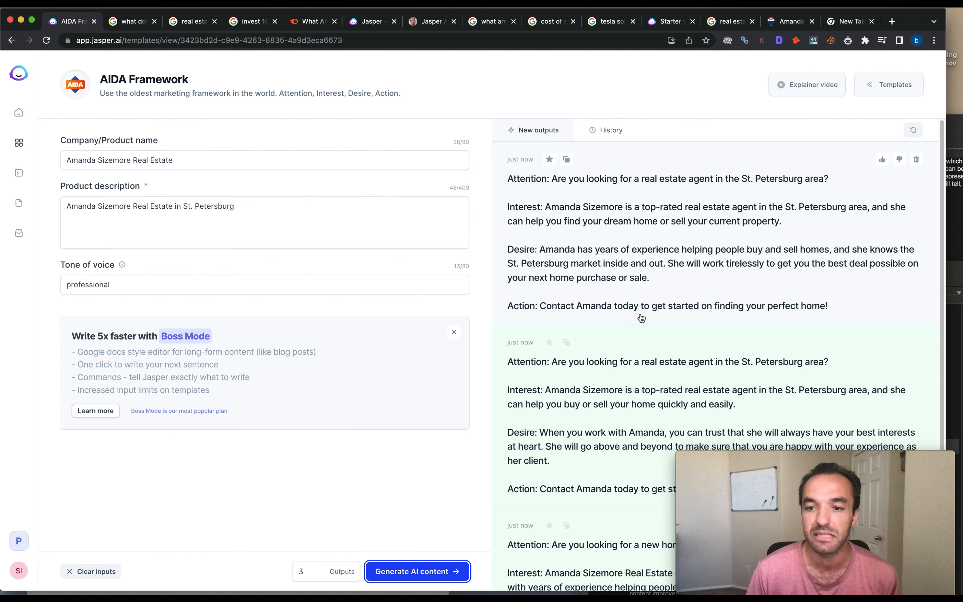
{"action": "scroll", "coordinate": [727, 354], "scroll_direction": "down", "scroll_amount": 1}
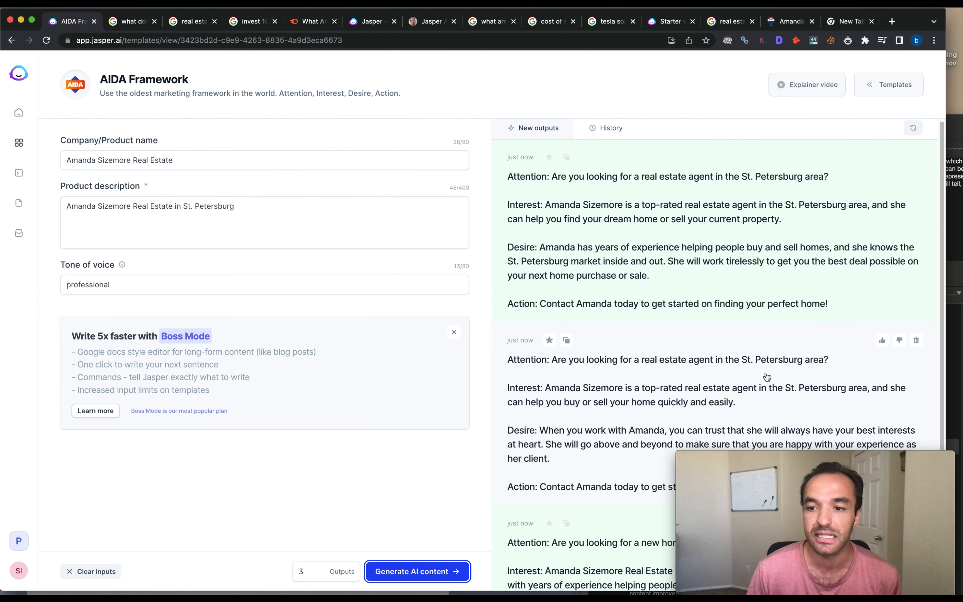
{"action": "scroll", "coordinate": [767, 376], "scroll_direction": "down", "scroll_amount": 5}
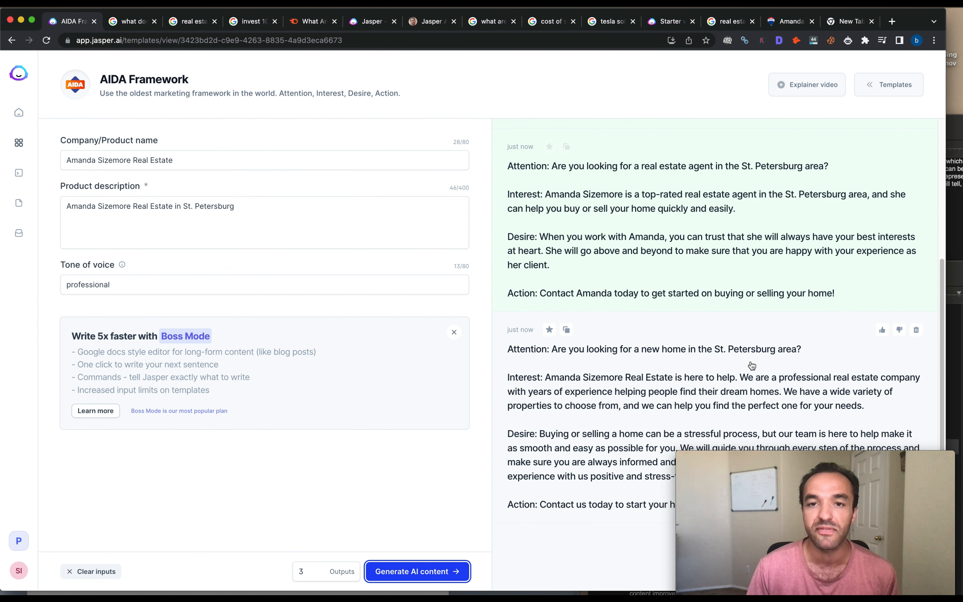